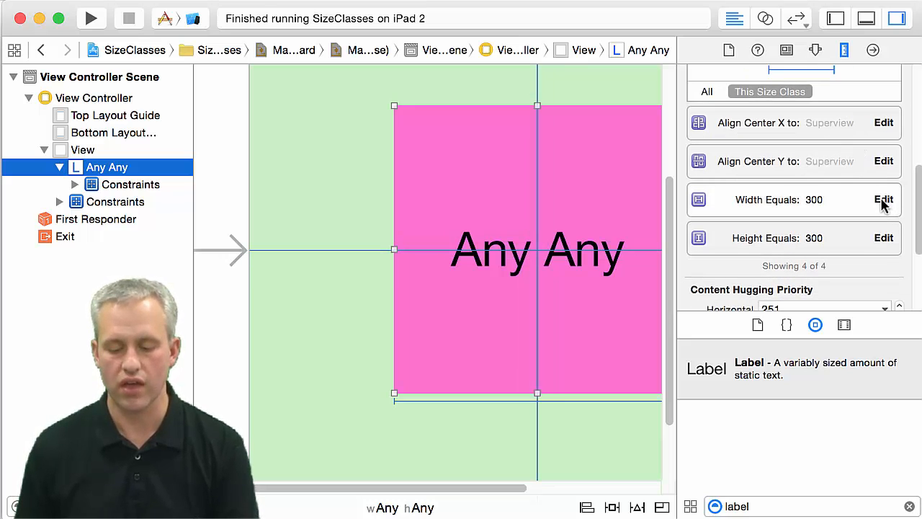
Change the Any Any label's width constraint to greater than or equal to 200.
click(883, 202)
click(901, 116)
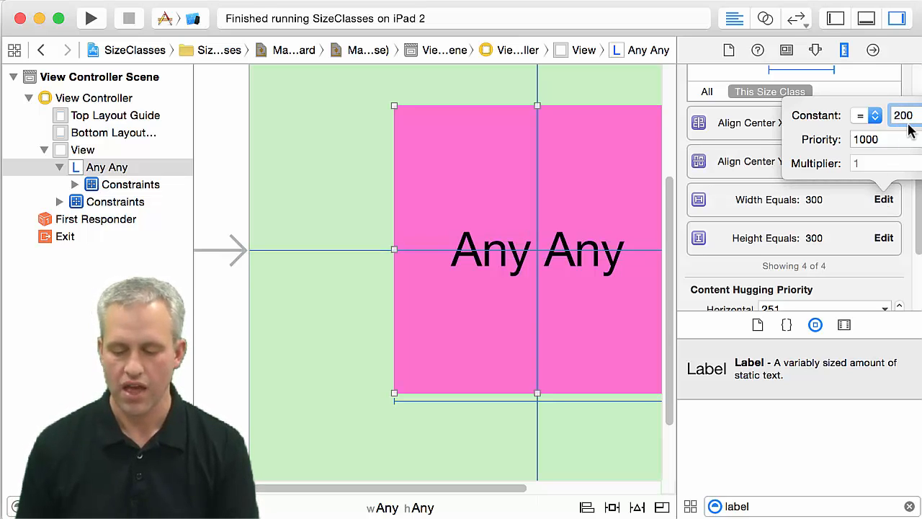
click(875, 117)
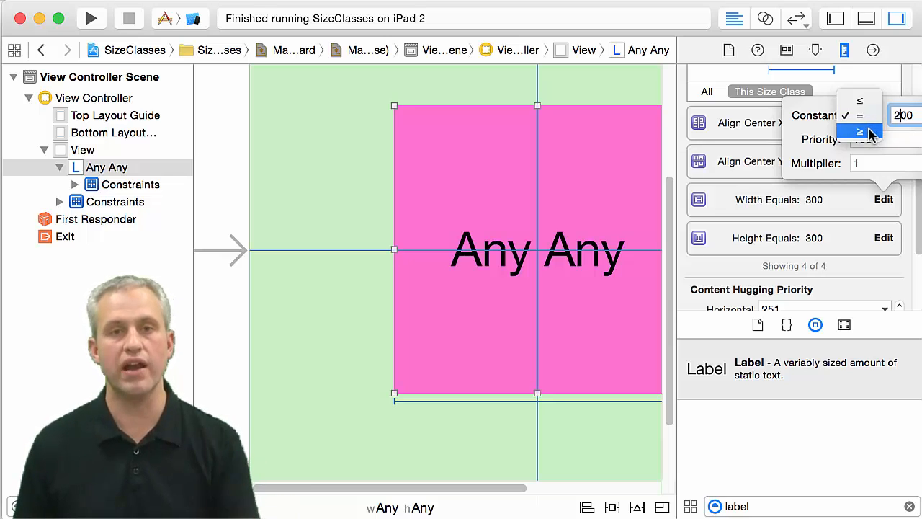
click(861, 132)
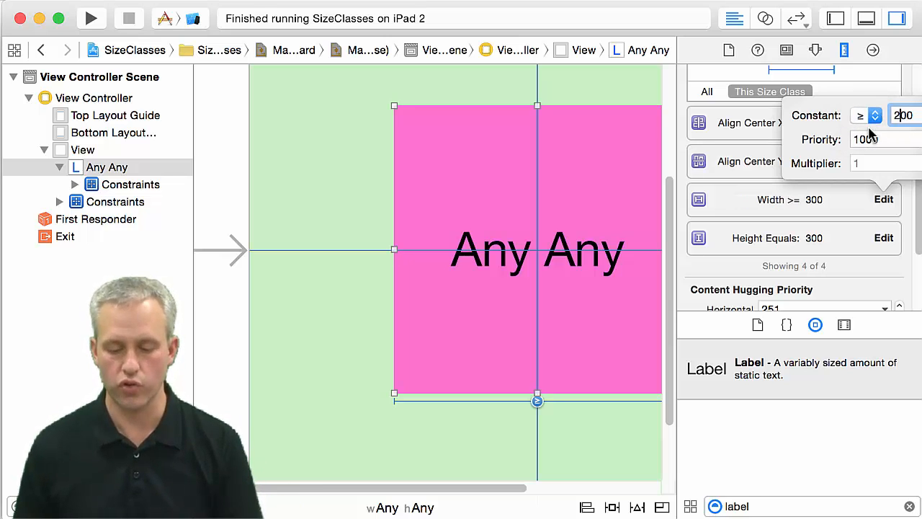
Change the Any Any label's height constraint to greater than or equal to 100.
click(882, 238)
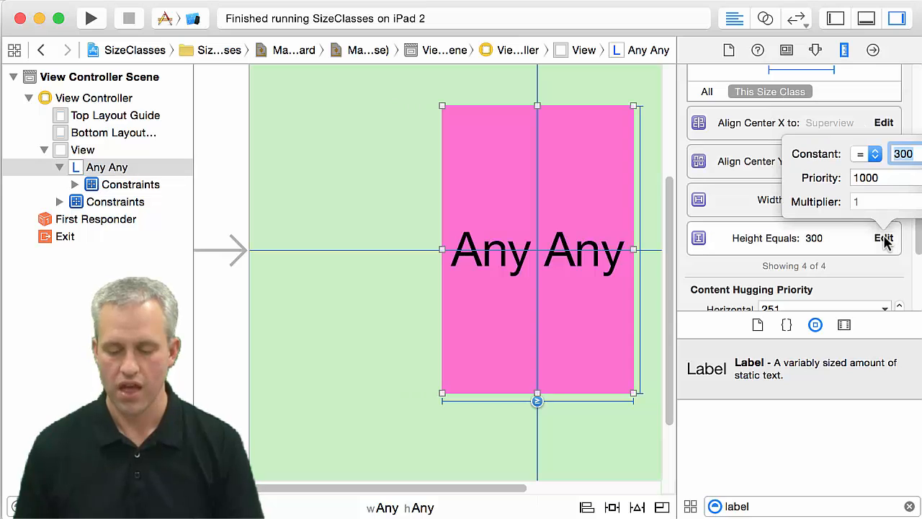
click(877, 155)
click(878, 170)
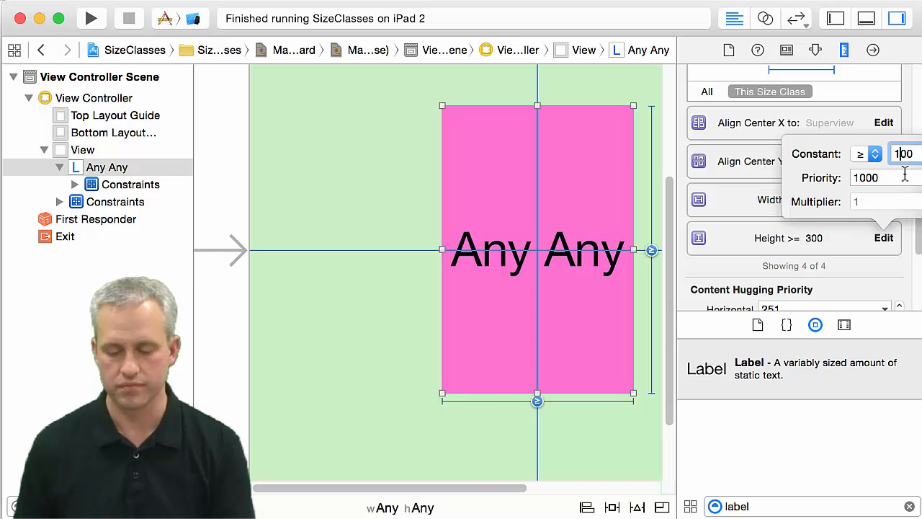
click(876, 156)
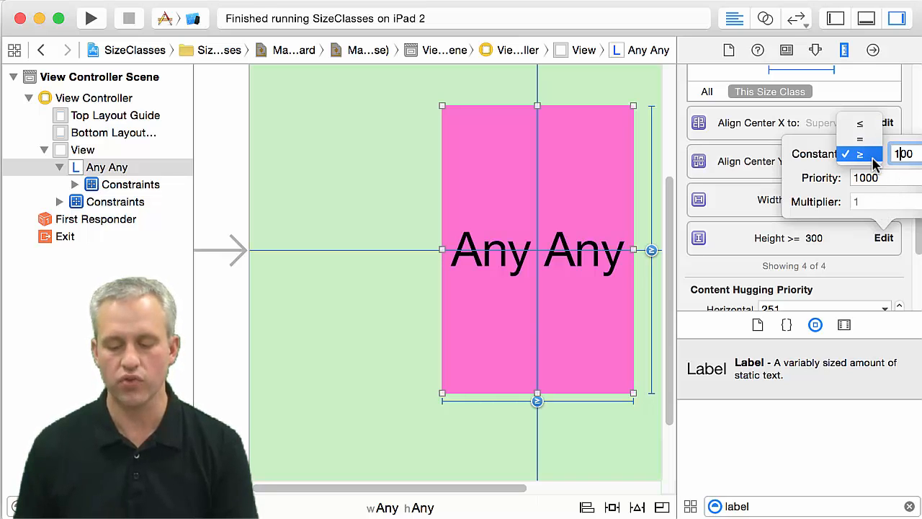
click(874, 160)
click(889, 284)
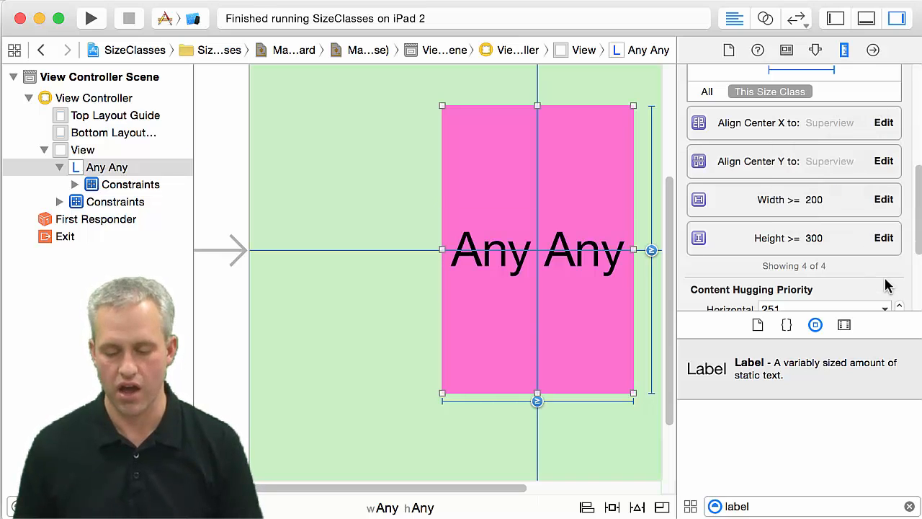
Hide the utilities area and open the Main.storyboard preview in the assistant editor.
drag(350, 486, 448, 460)
click(466, 356)
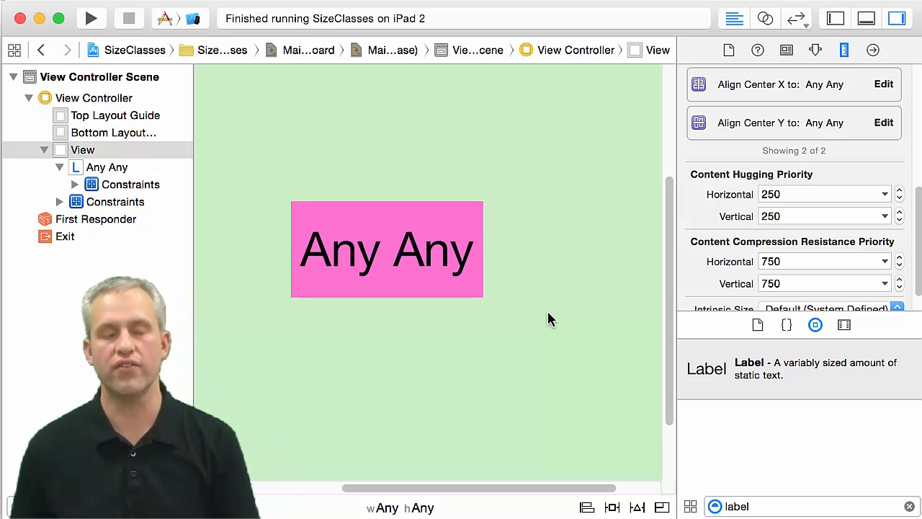
click(768, 18)
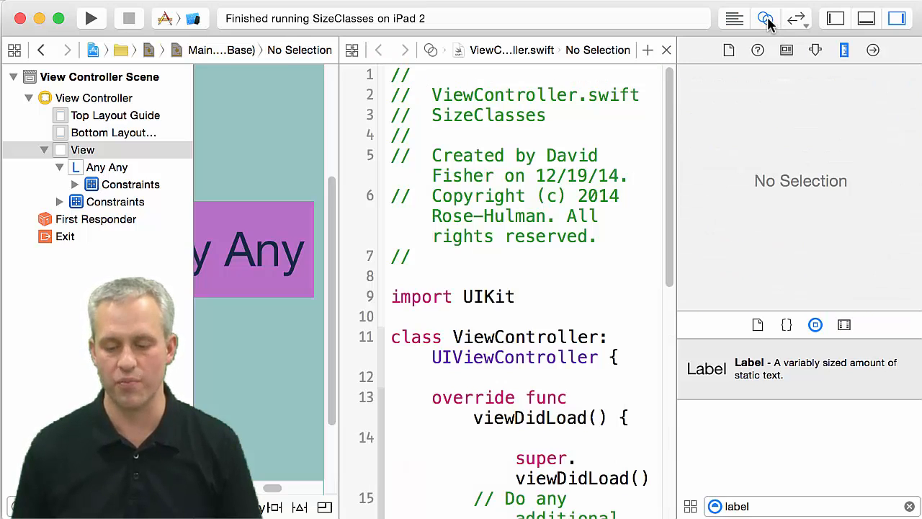
click(897, 20)
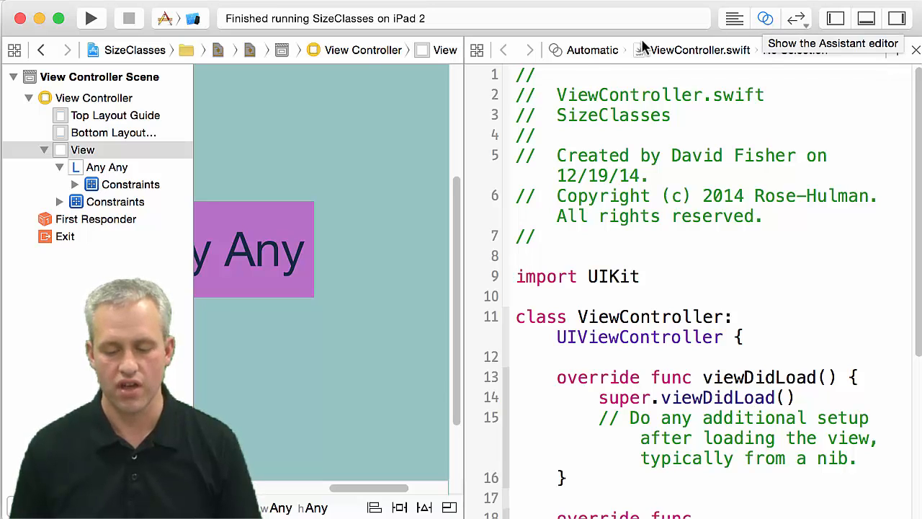
click(589, 52)
mouse_move(598, 142)
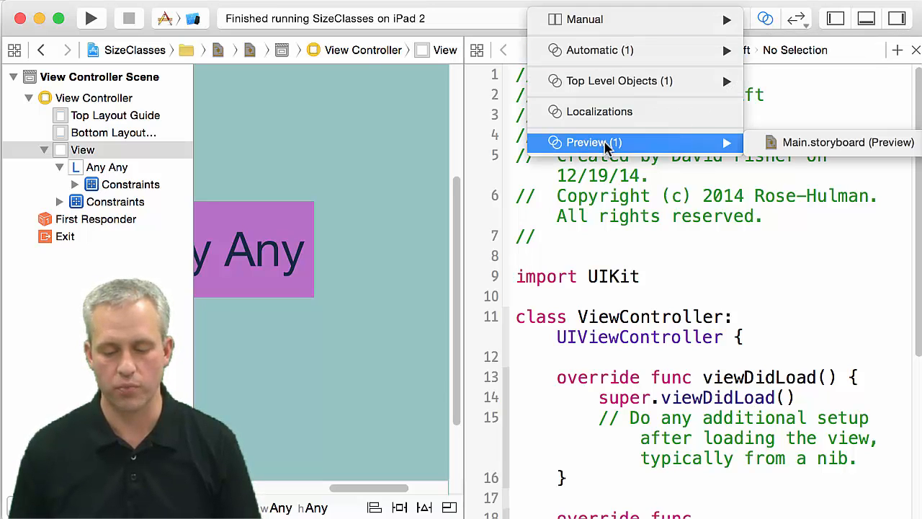
click(775, 143)
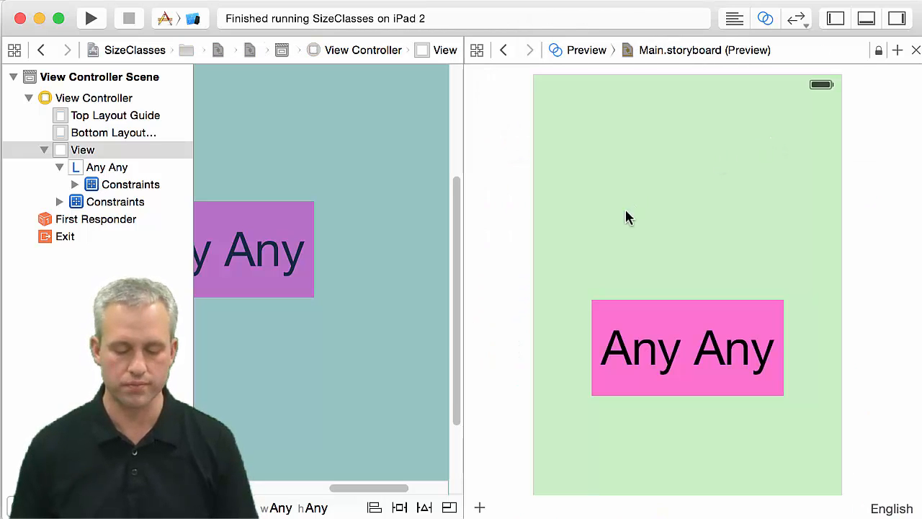
Hide the document outline and widen the preview pane to leave room for several whole device screens.
click(207, 508)
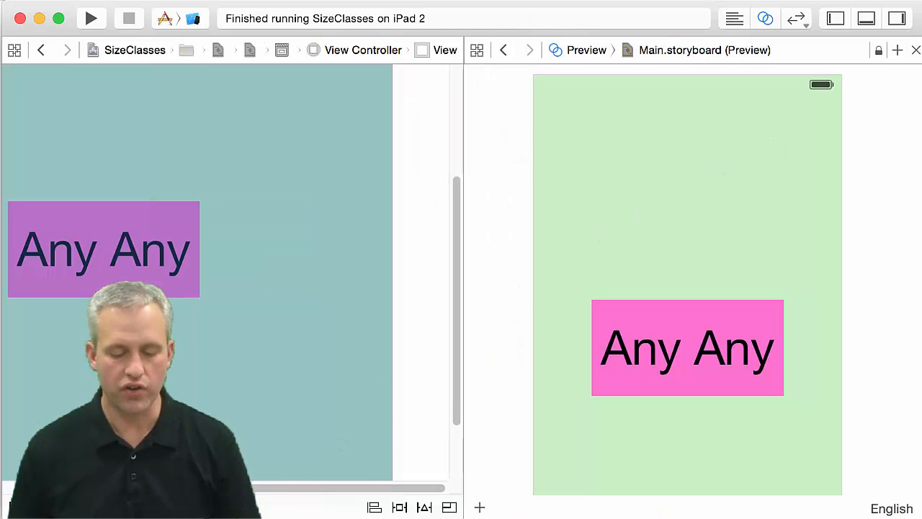
drag(463, 238, 98, 238)
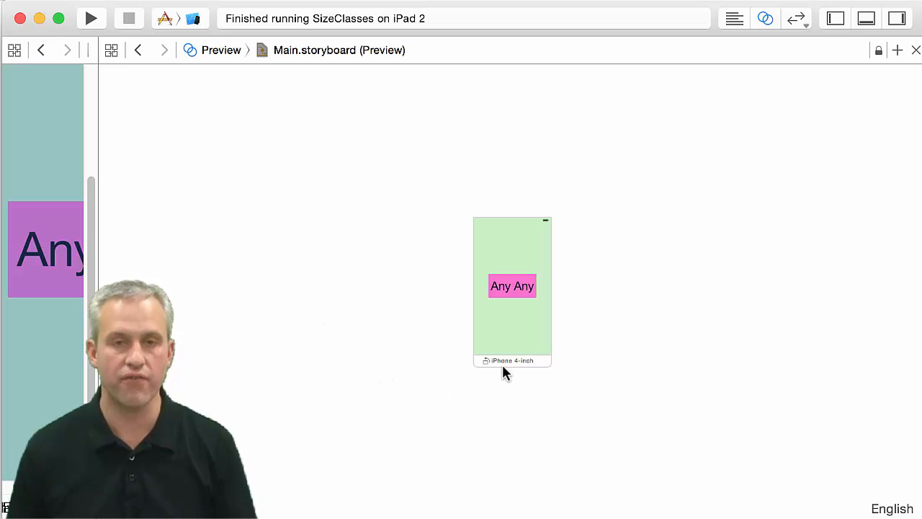
double_click(396, 141)
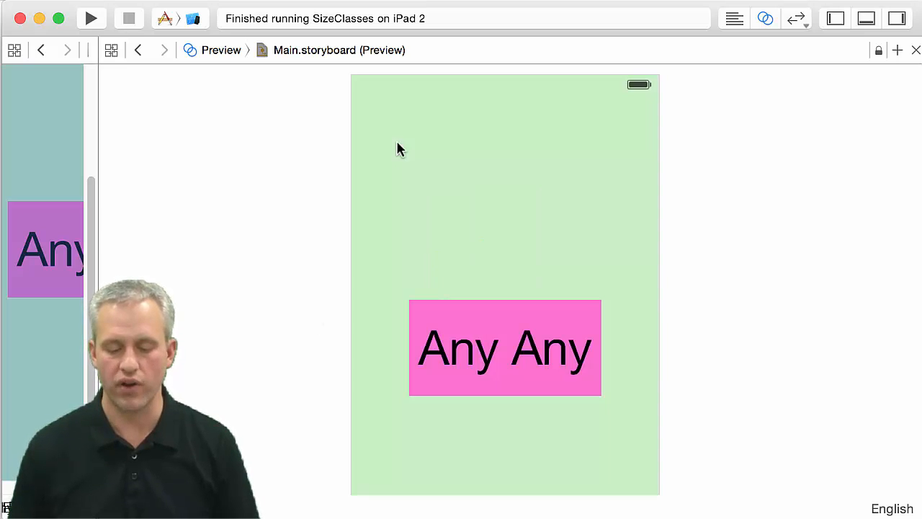
double_click(232, 149)
double_click(316, 121)
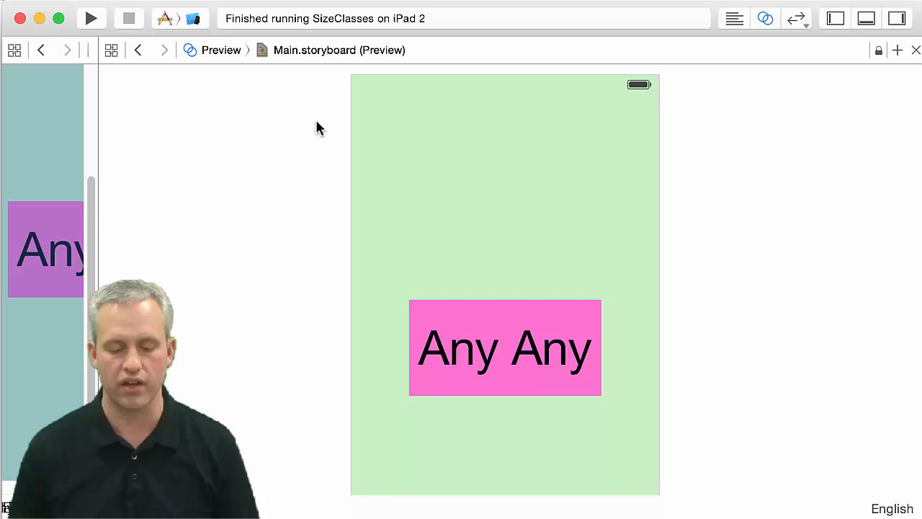
double_click(236, 153)
double_click(247, 147)
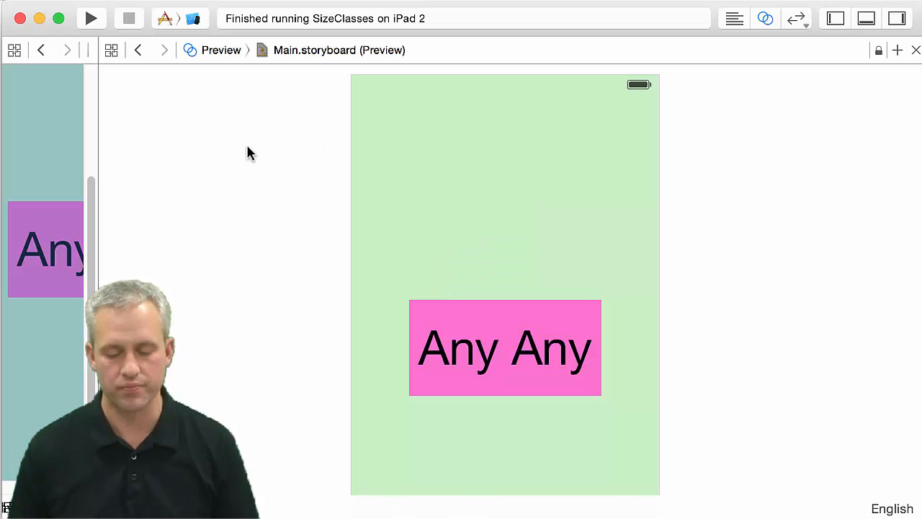
double_click(247, 147)
mouse_move(511, 249)
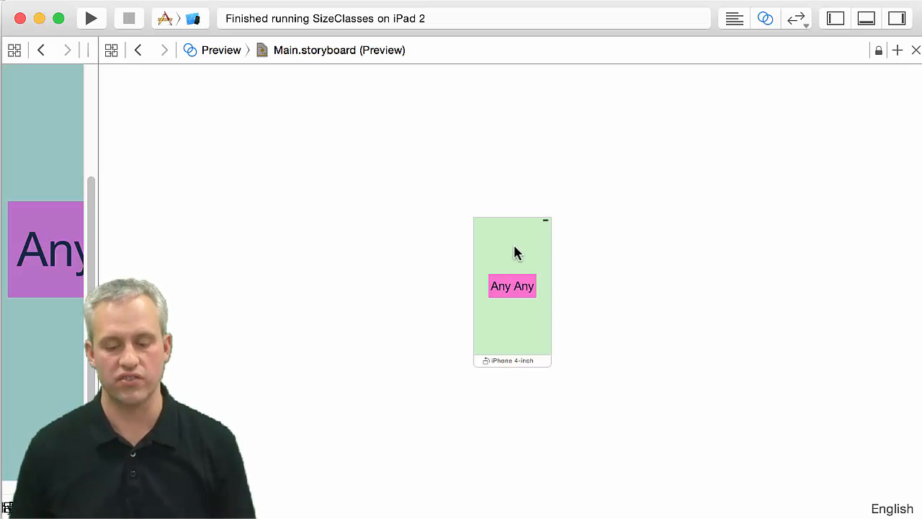
Replace the iPhone 4-inch preview with an iPhone 3.5-inch preview rotated to landscape.
key(Delete)
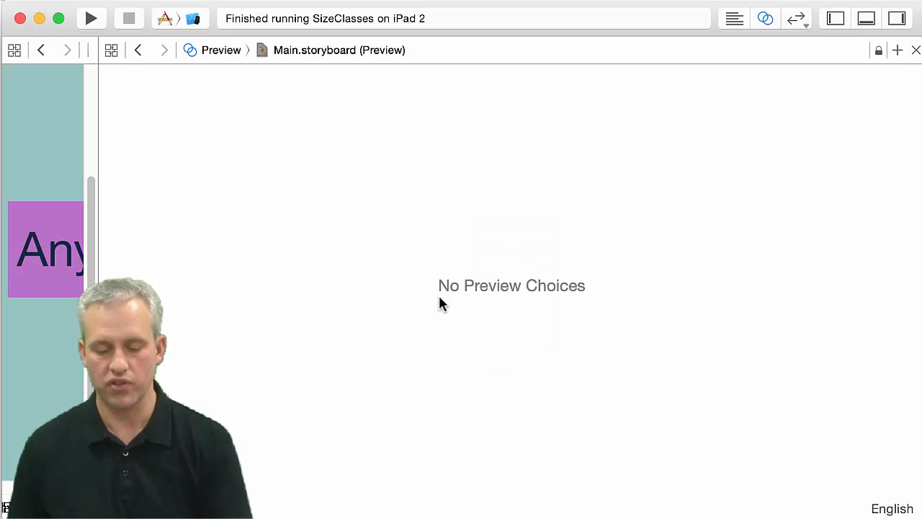
click(114, 507)
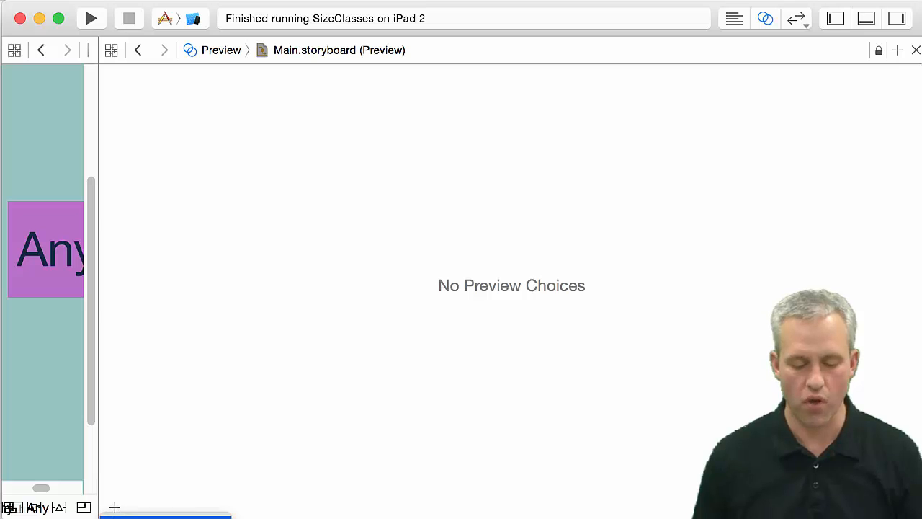
click(166, 516)
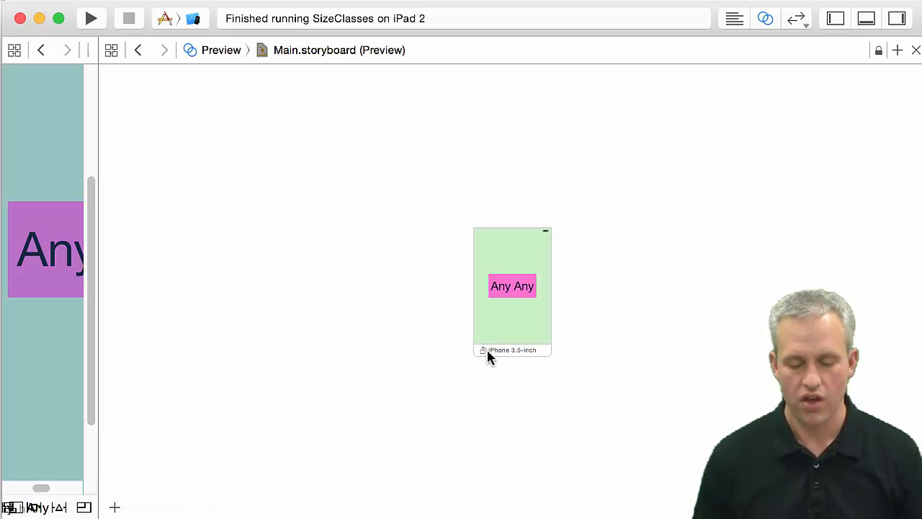
click(482, 350)
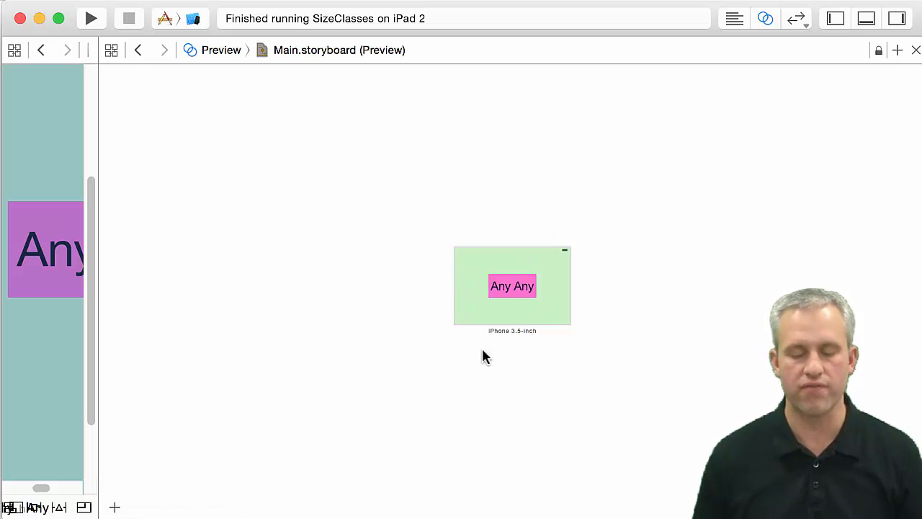
Add iPhone 4.7-inch and iPhone 5.5-inch previews, and rotate the 5.5-inch one to landscape.
mouse_move(508, 313)
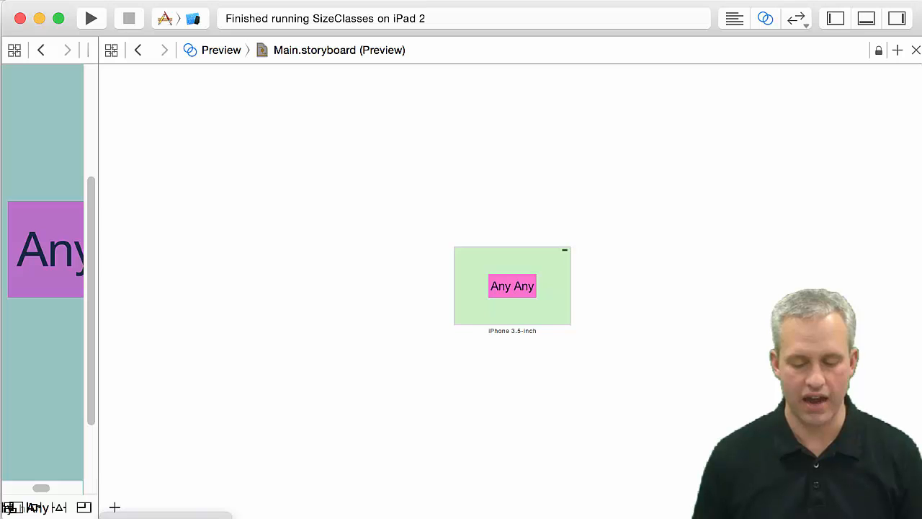
click(165, 514)
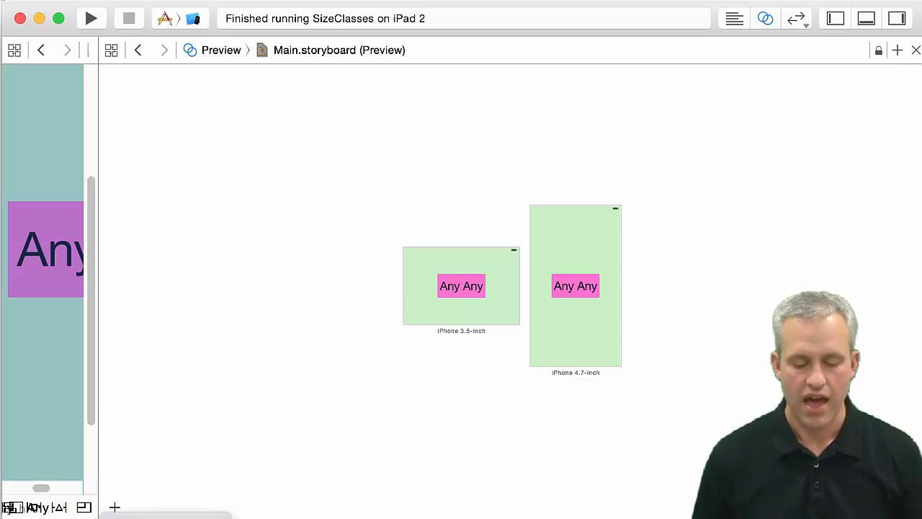
click(147, 517)
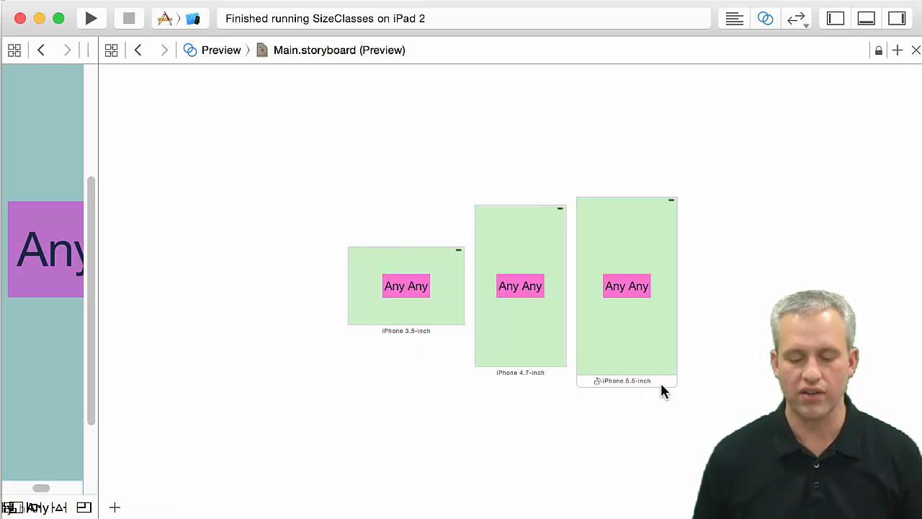
click(596, 381)
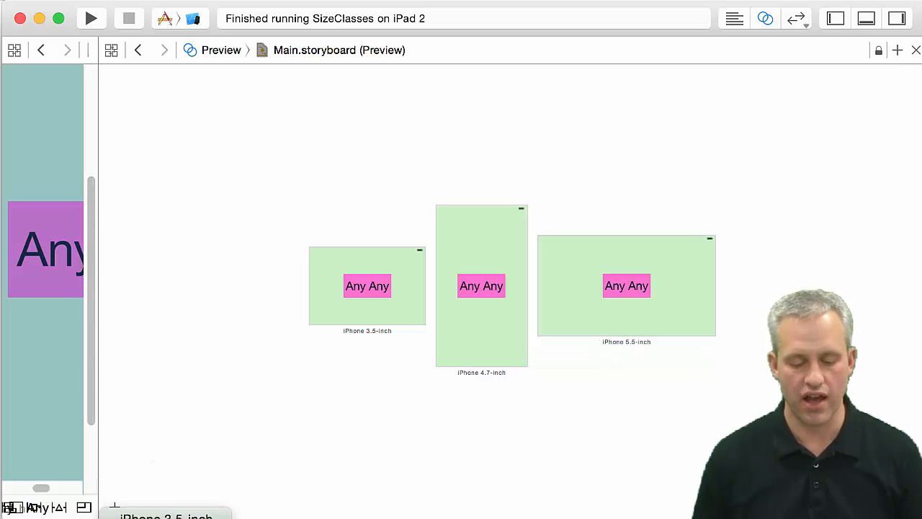
Add an iPad preview and compare its portrait and landscape orientations, leaving it in landscape.
click(151, 517)
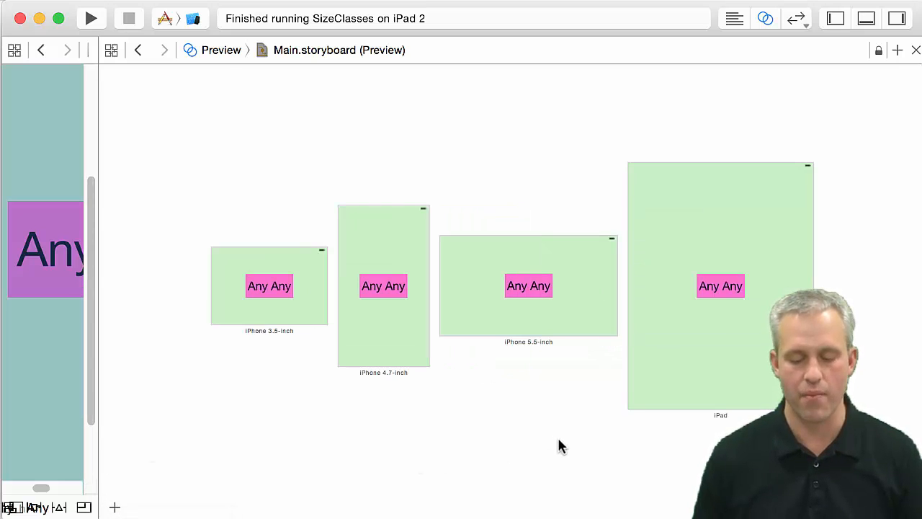
click(706, 417)
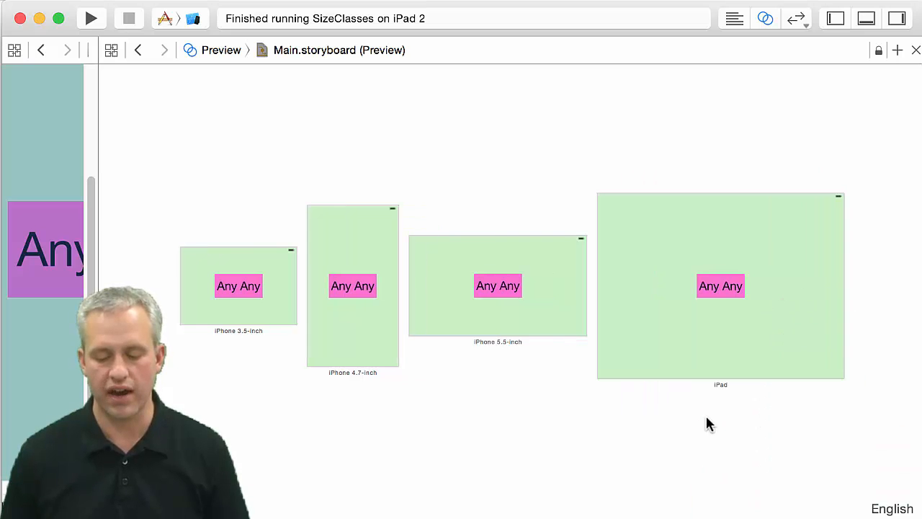
click(707, 383)
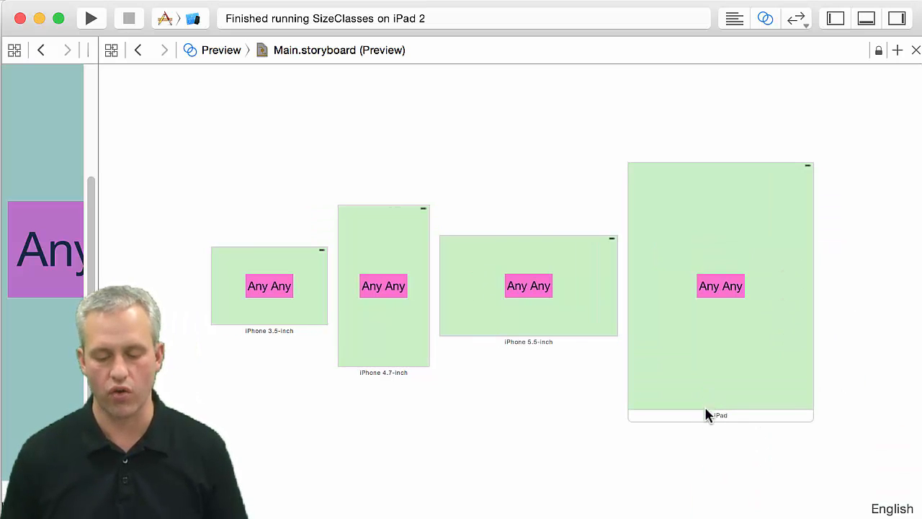
click(706, 415)
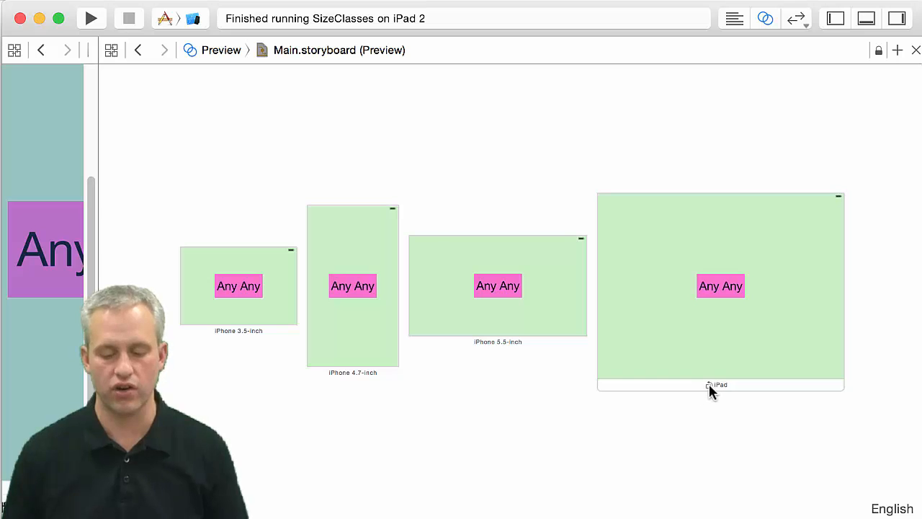
click(707, 384)
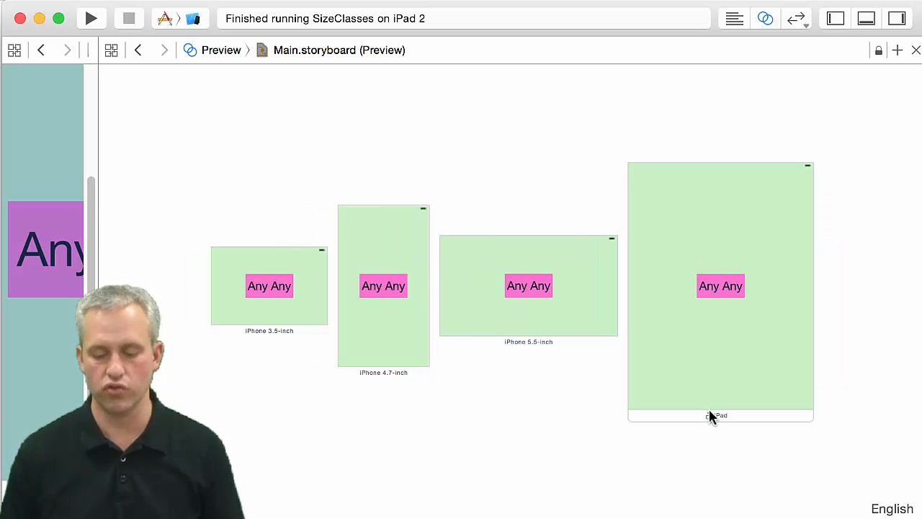
click(709, 415)
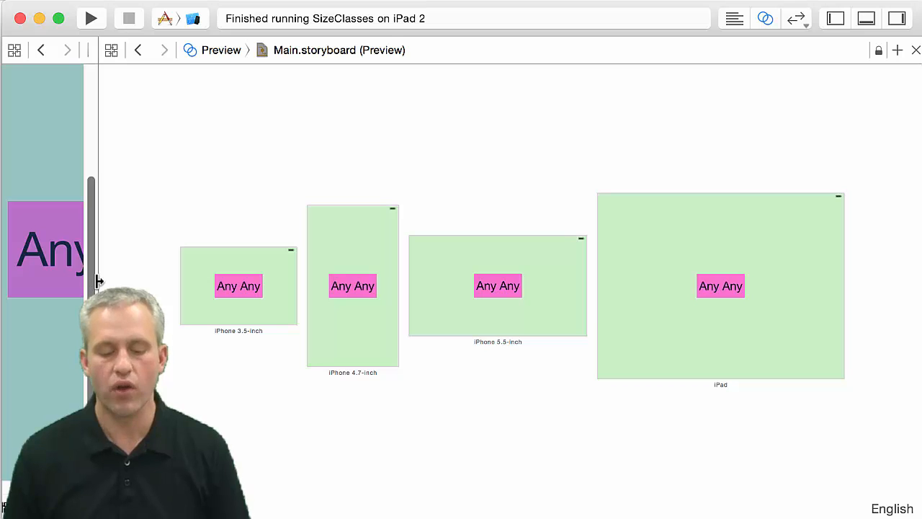
Narrow the preview pane, return to the standard editor and show the utilities area again.
drag(99, 280, 571, 282)
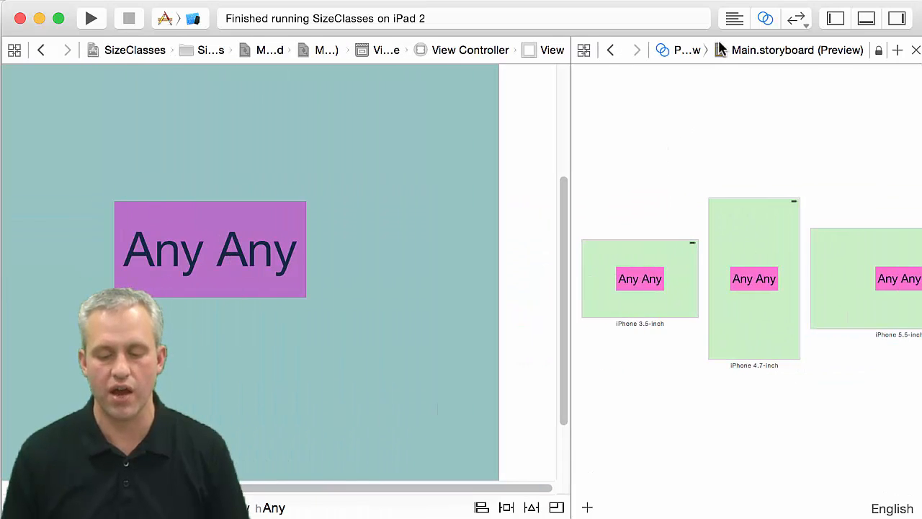
click(735, 18)
click(892, 20)
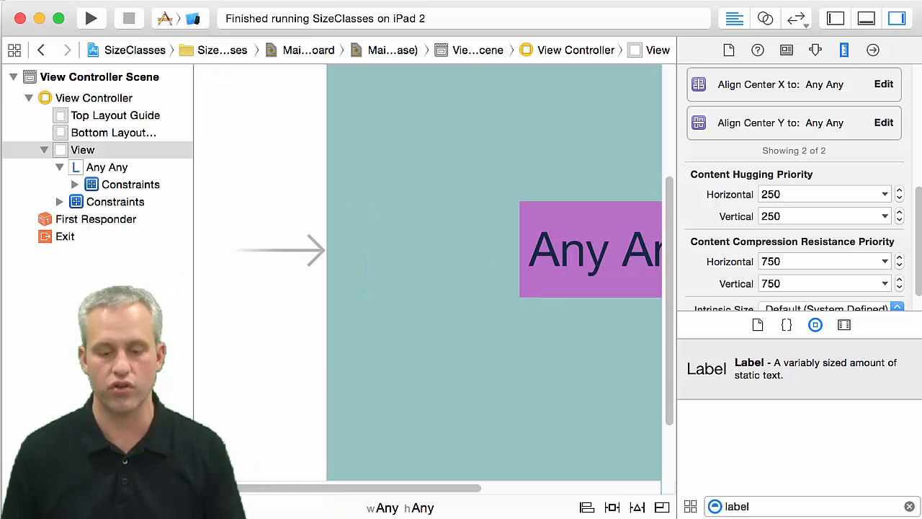
drag(356, 493, 462, 488)
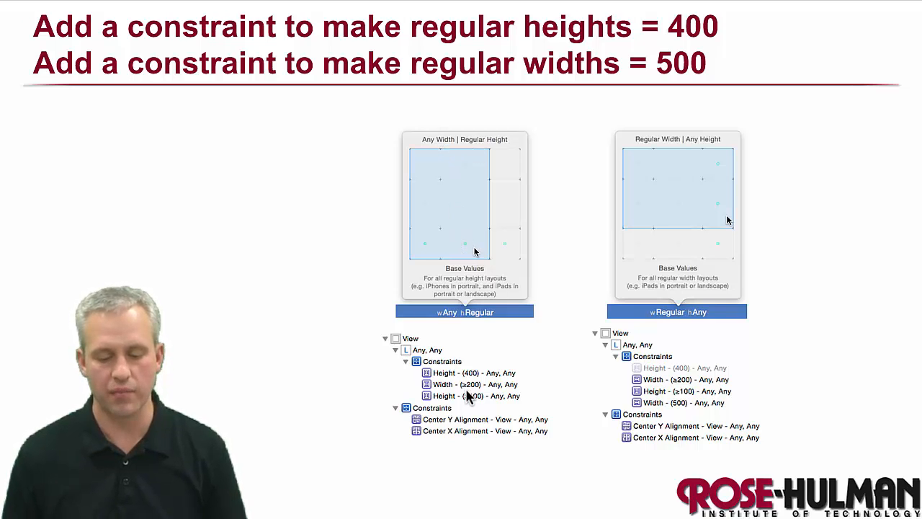
Switch to Xcode, set the storyboard's size class to Any Width, Regular Height and select the Any Any label.
key(super+Tab)
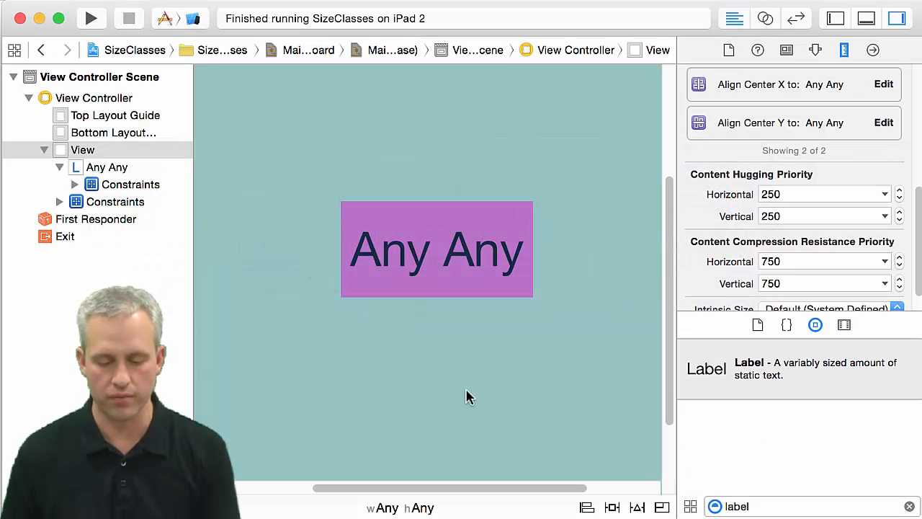
click(422, 507)
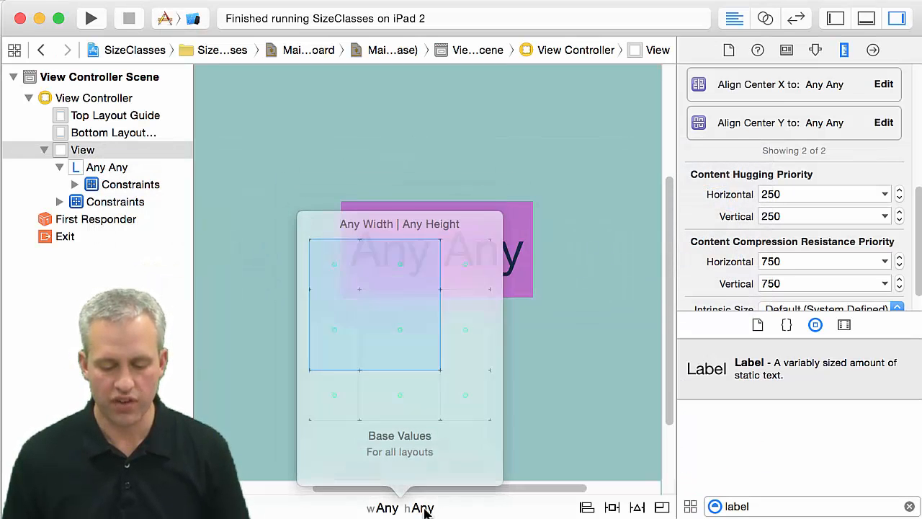
click(402, 401)
click(111, 171)
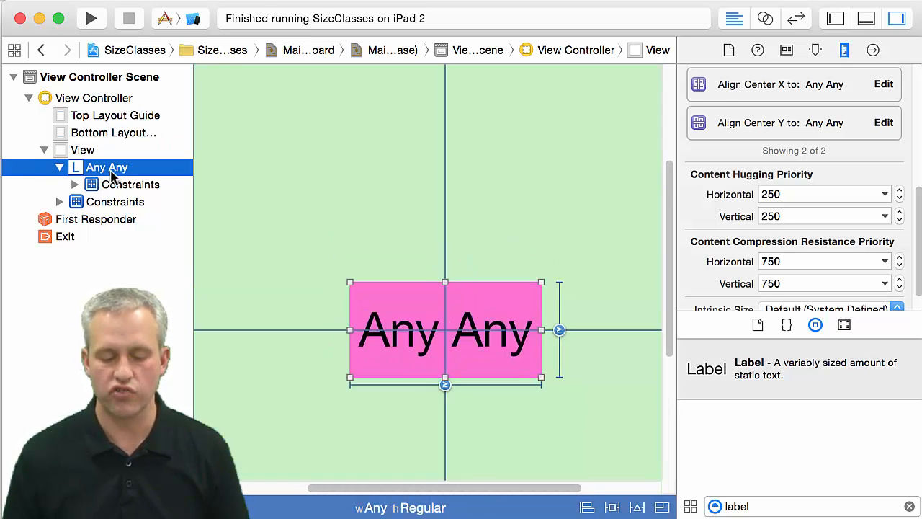
Add a height constraint of 400 to the Any Any label for the Any Width, Regular Height size class.
scroll(661, 272, down, 3)
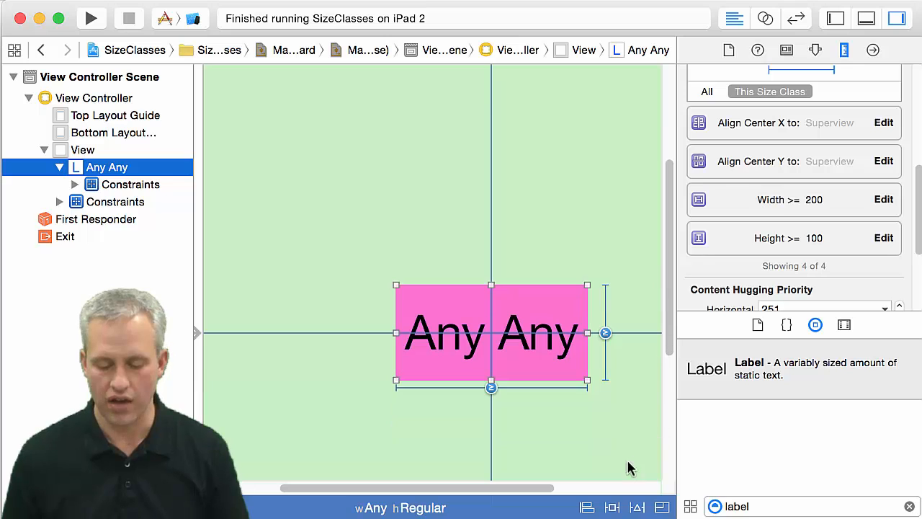
click(612, 507)
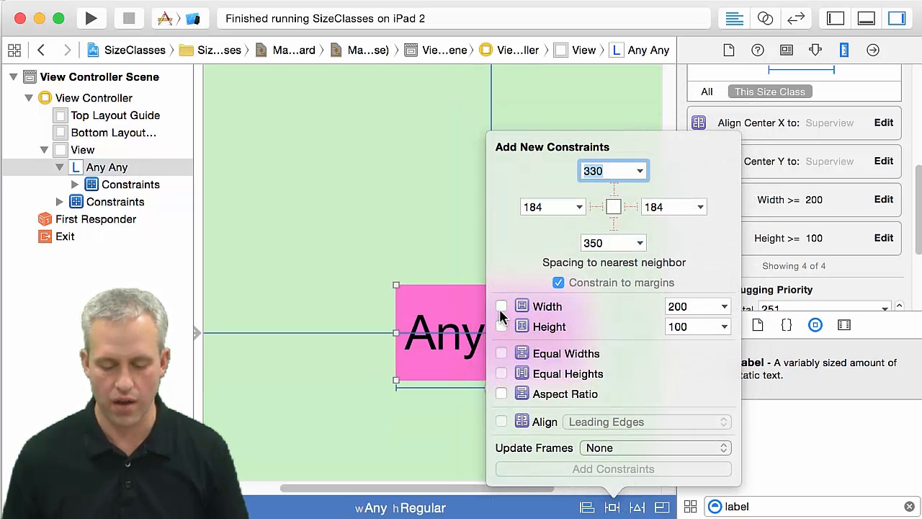
click(501, 326)
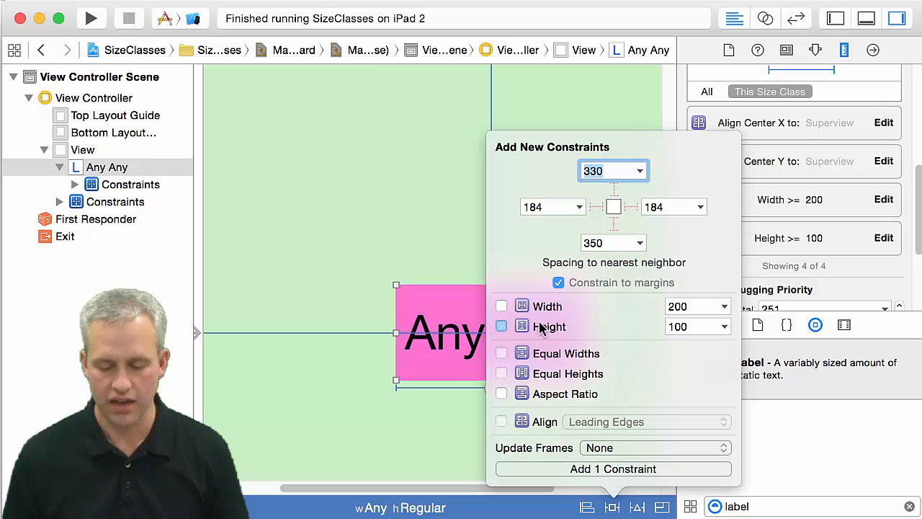
click(671, 326)
key(Delete)
text(4)
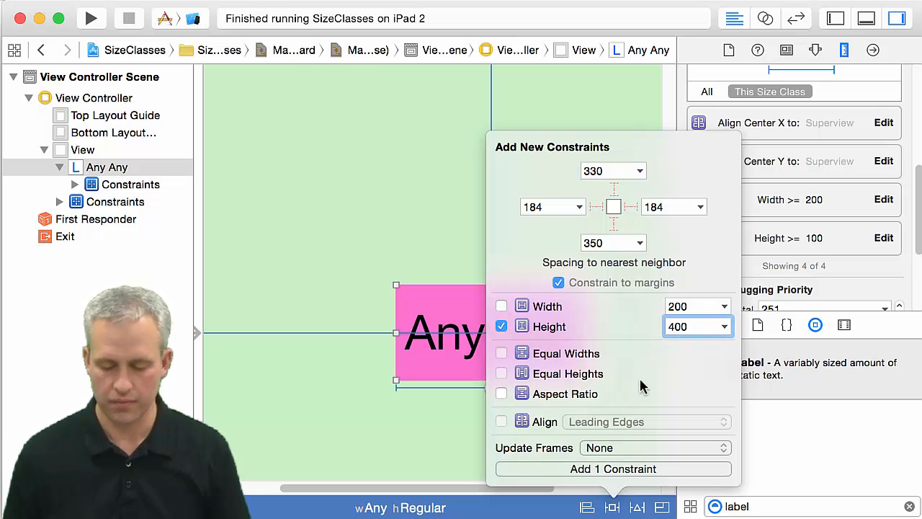
click(613, 469)
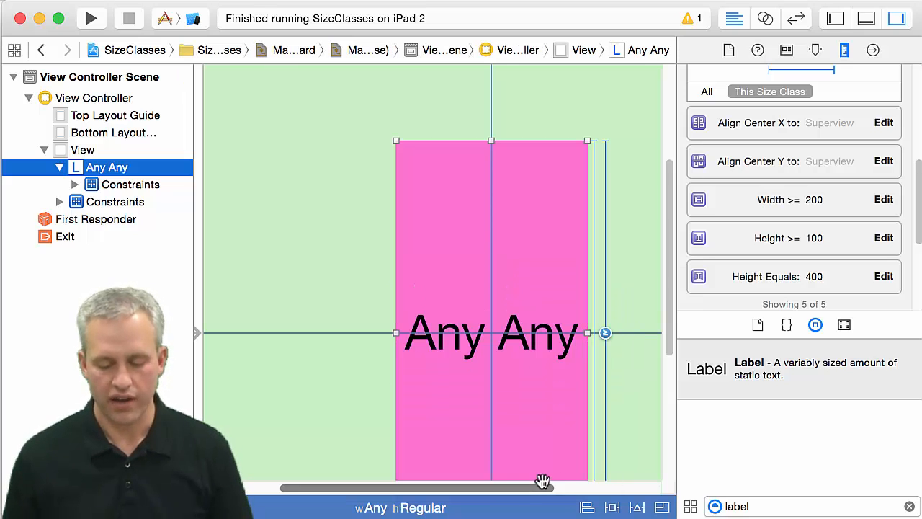
Open the storyboard preview with the utilities area hidden, widen it to compare the label's height across devices, and narrow it again.
drag(526, 489, 589, 488)
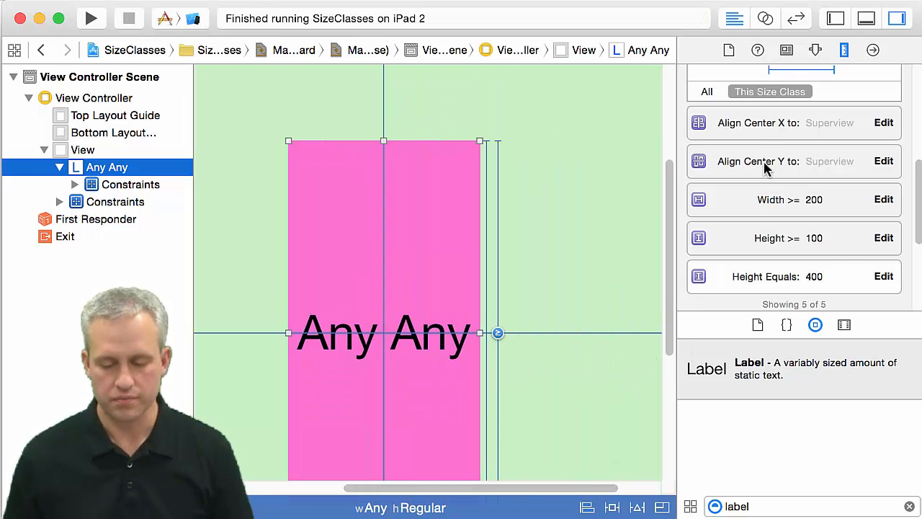
click(765, 18)
click(897, 18)
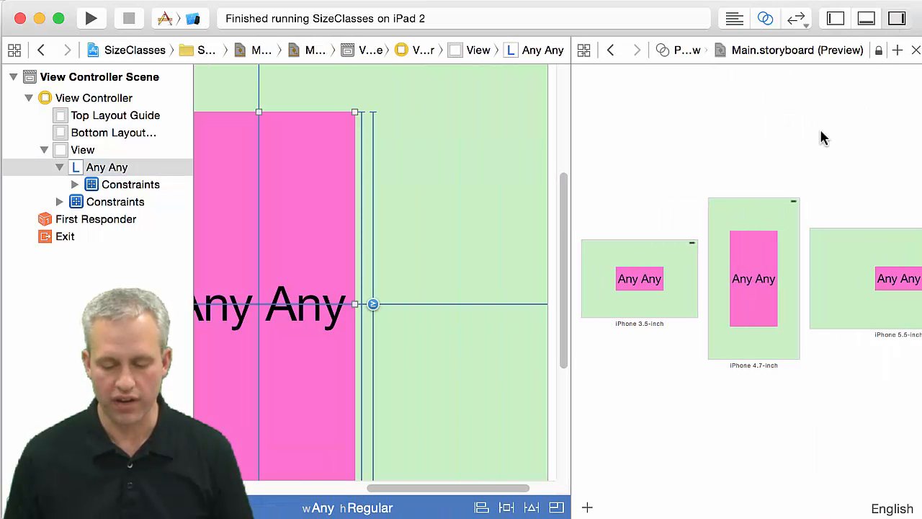
drag(573, 409, 264, 428)
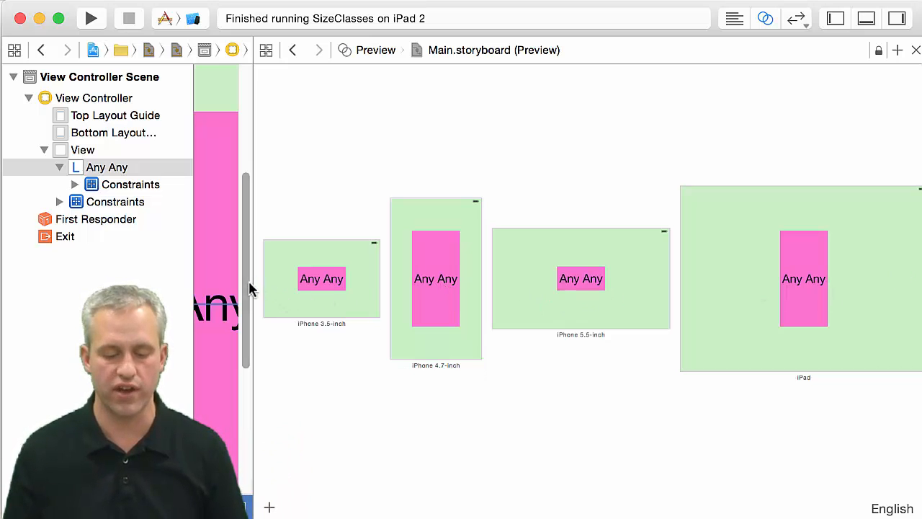
drag(251, 282, 510, 283)
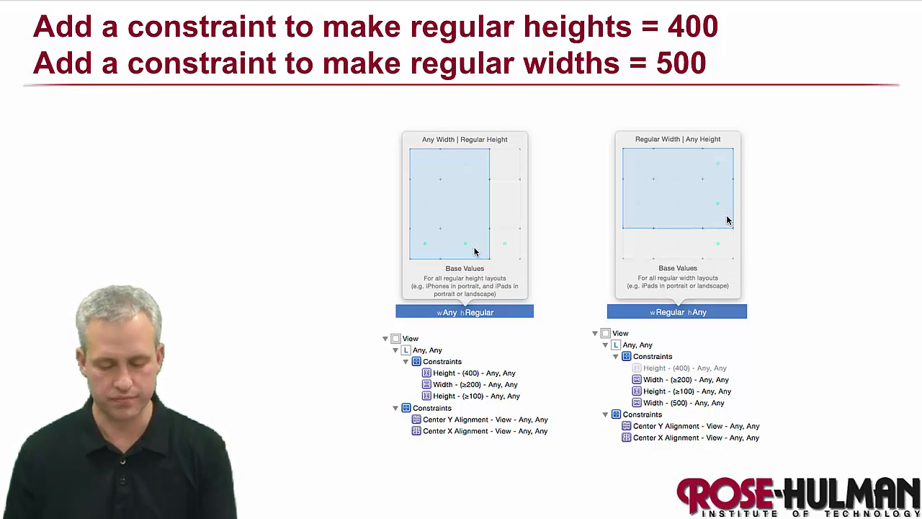
Switch back to Xcode and change the storyboard's size class to Regular Width, Any Height.
key(super+Tab)
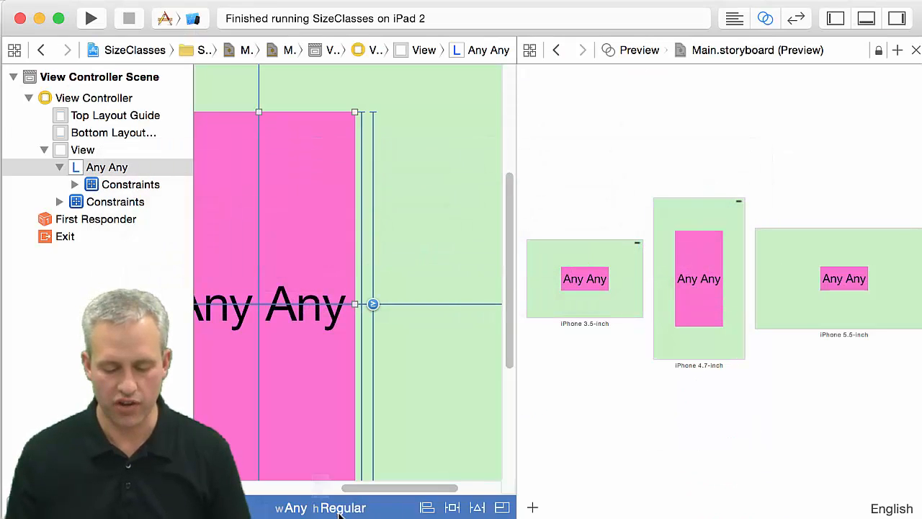
click(340, 509)
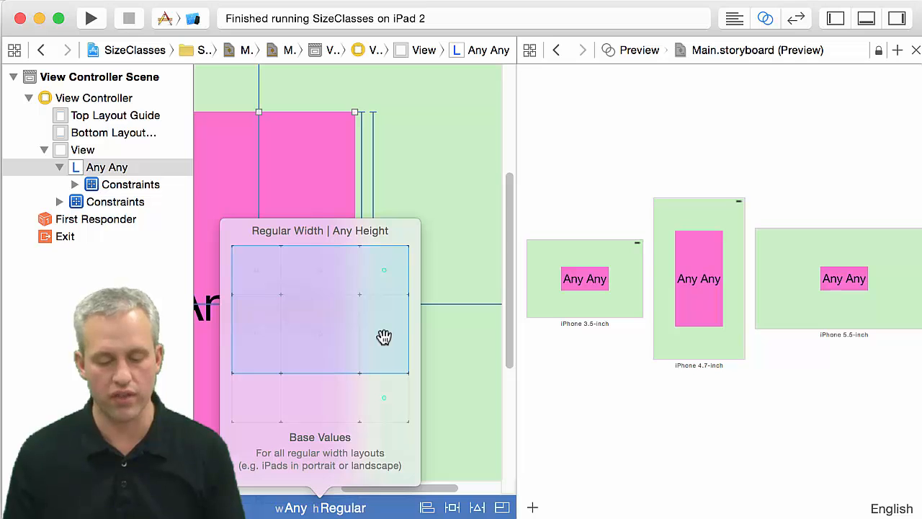
click(384, 338)
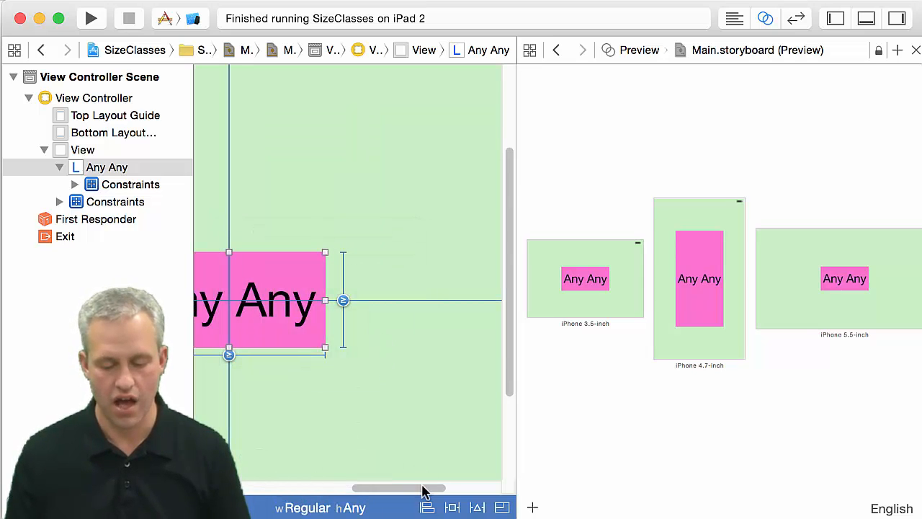
drag(426, 489, 379, 494)
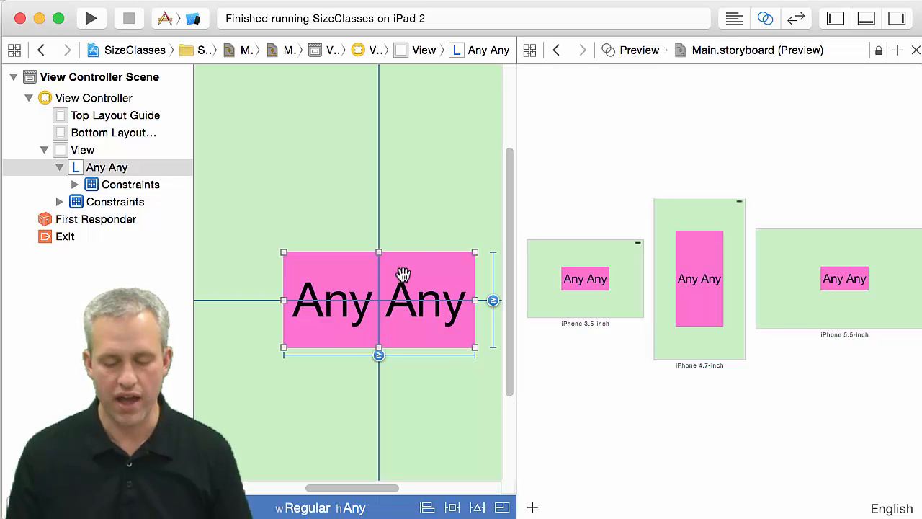
Add a width constraint of 500 to the Any Any label for the Regular Width, Any Height size class.
click(452, 508)
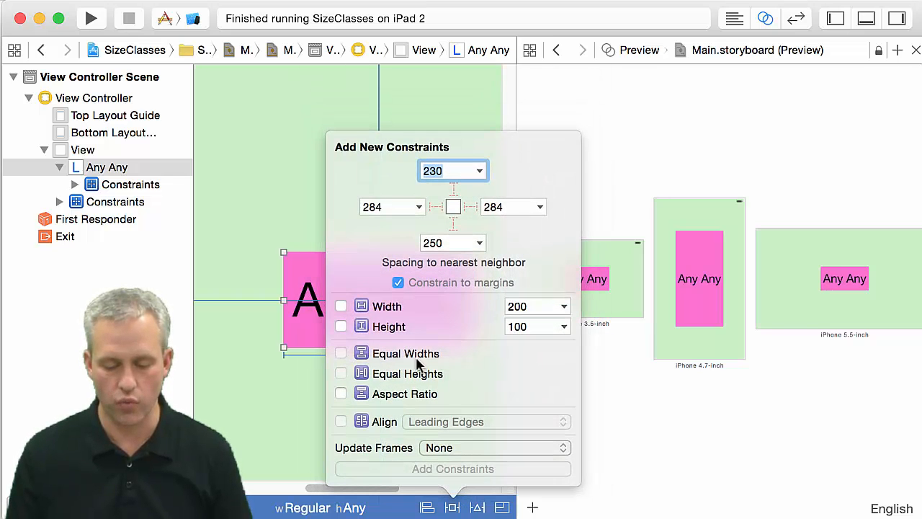
click(341, 307)
click(522, 306)
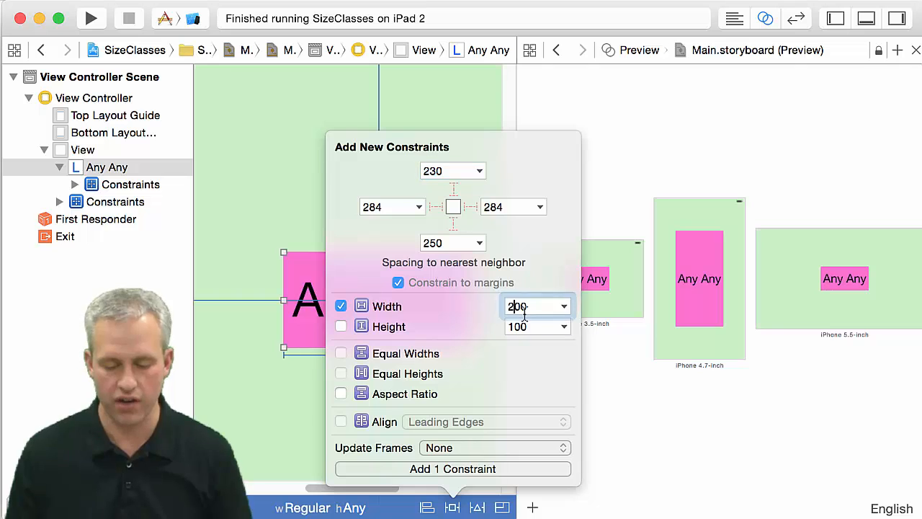
text(5)
click(513, 472)
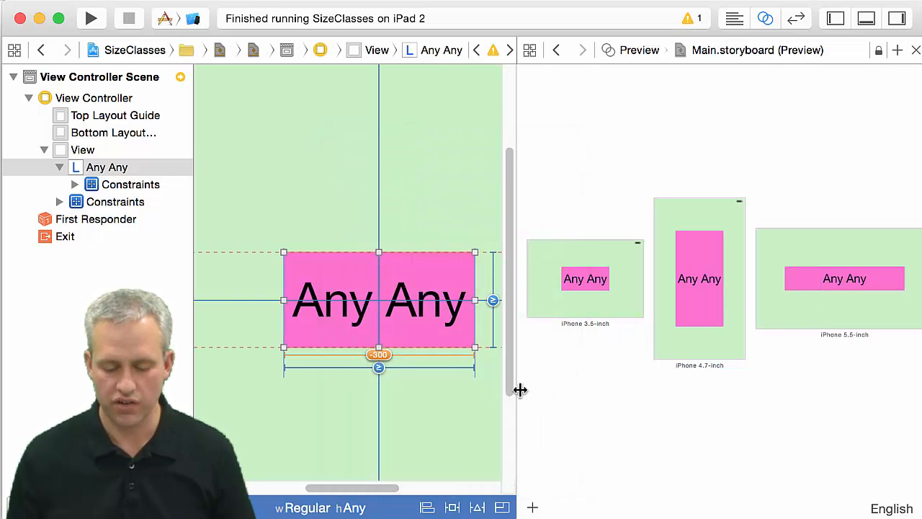
Widen the preview pane to compare the label's width across the device screens, and return to the standard editor.
drag(512, 391, 293, 395)
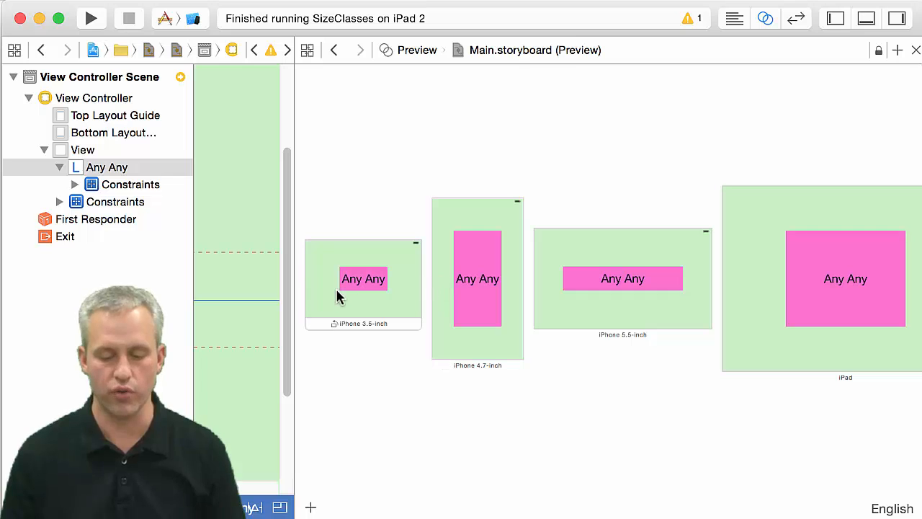
drag(295, 324, 774, 324)
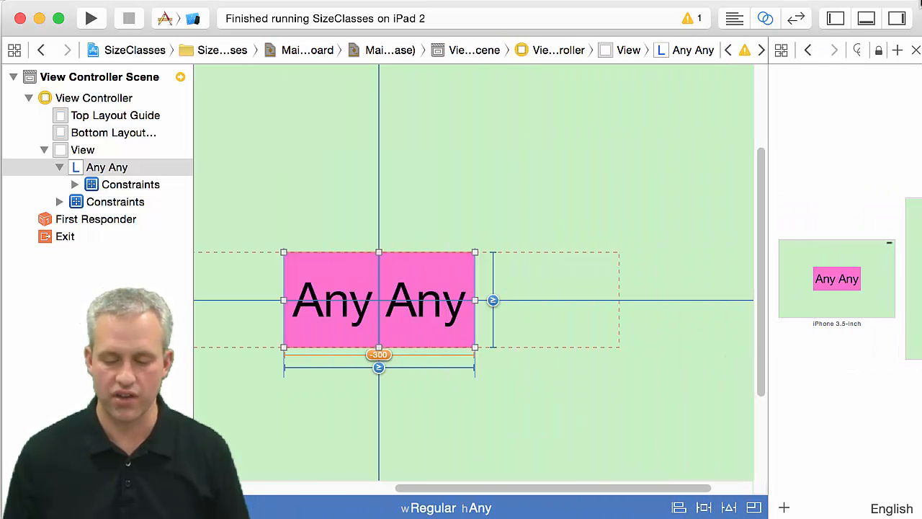
click(731, 20)
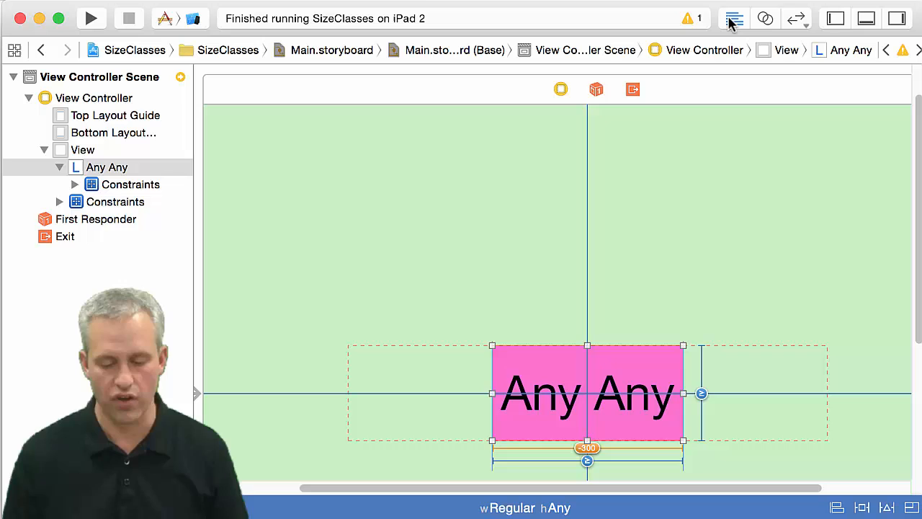
Update the Any Any label's frame to match its constraints in the Regular Width, Any Height layout.
click(699, 233)
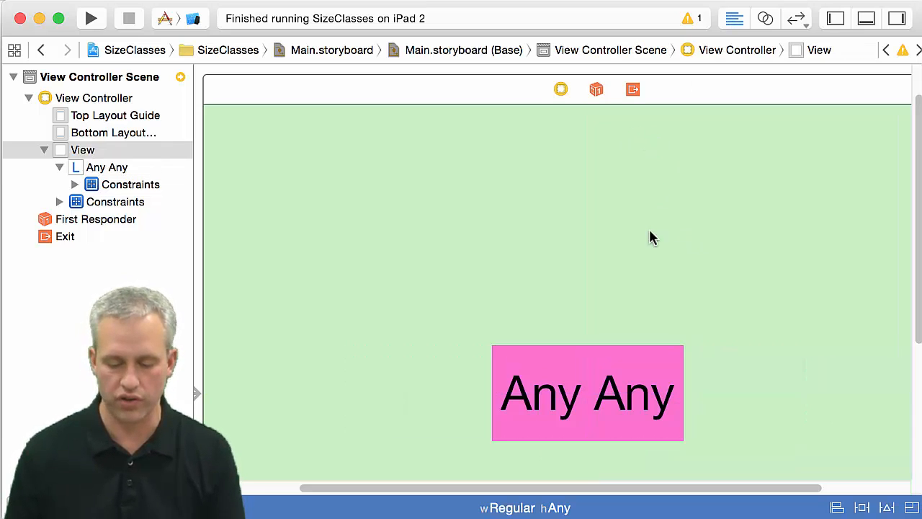
click(603, 356)
key(alt+super+equal)
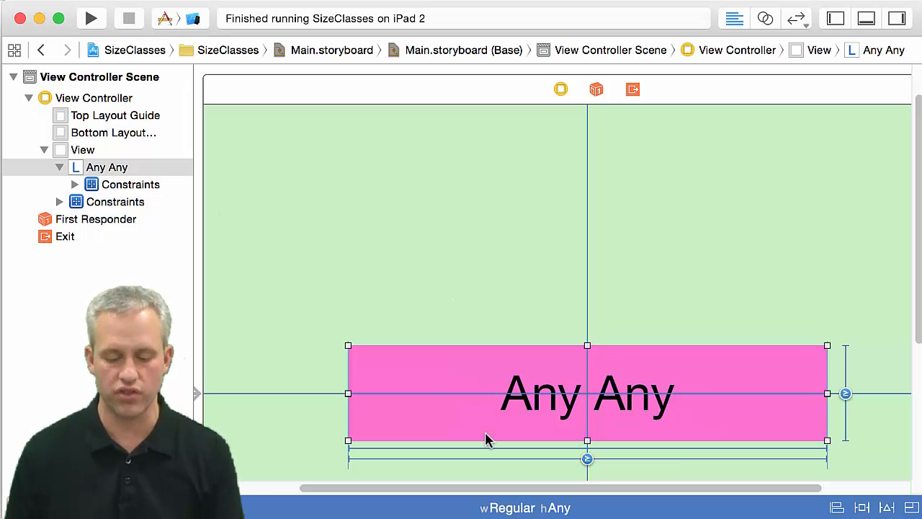
Return the storyboard to the Any Width, Any Height size class and show the utilities area with the label's constraints.
click(536, 510)
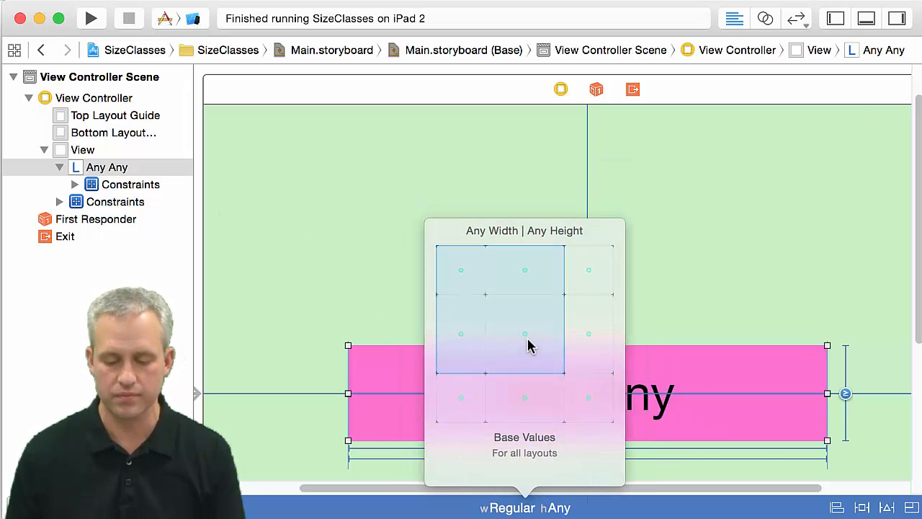
click(529, 346)
click(897, 18)
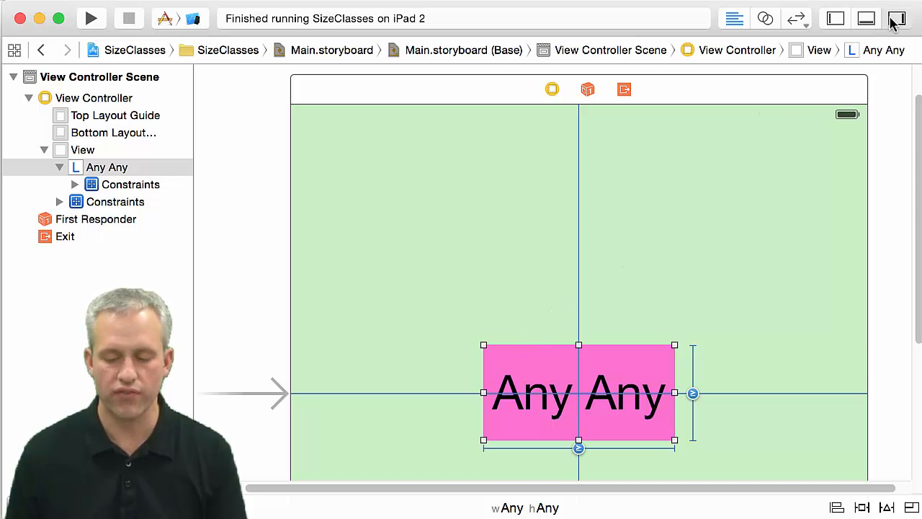
drag(466, 494, 565, 494)
drag(670, 298, 670, 321)
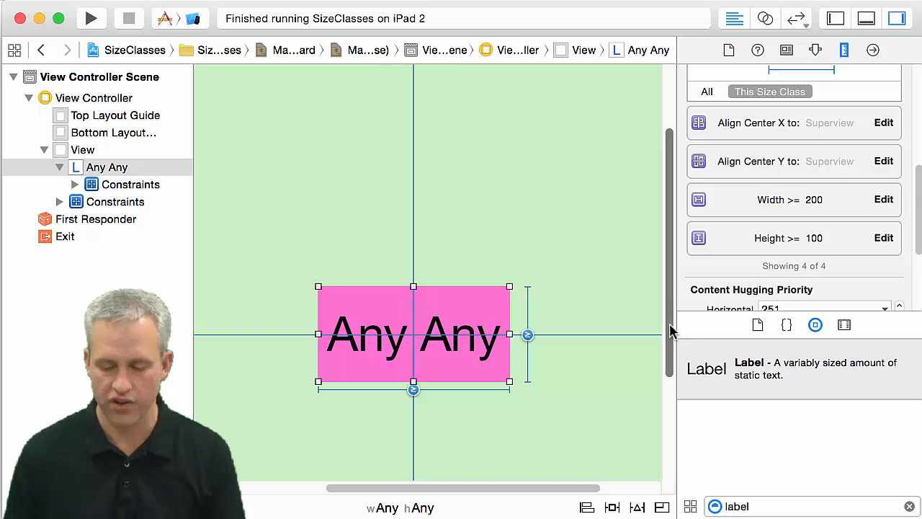
Change the relation of the label's base width constraint to equal and set its priority to 900.
click(886, 200)
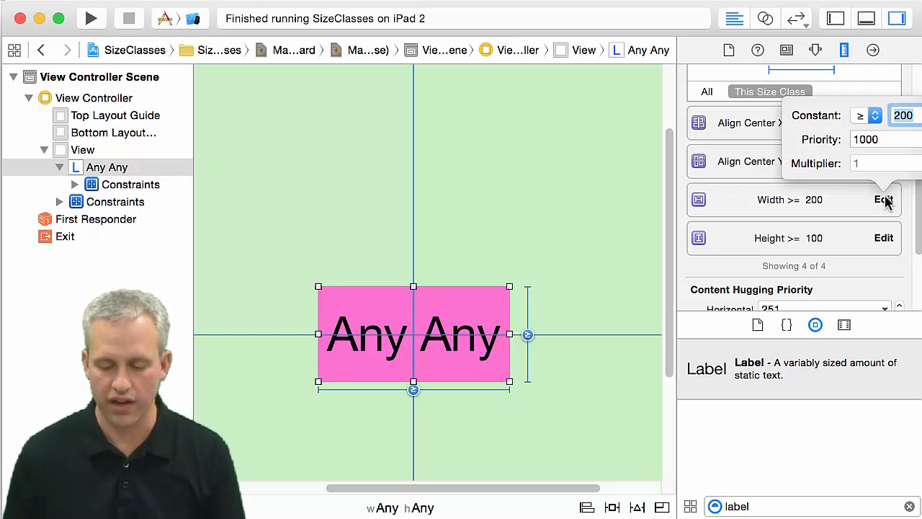
click(871, 116)
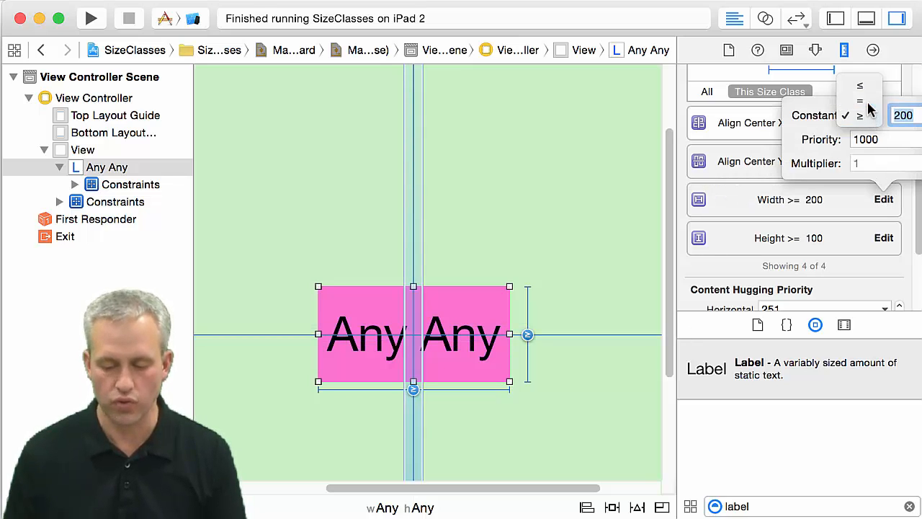
click(865, 100)
click(863, 139)
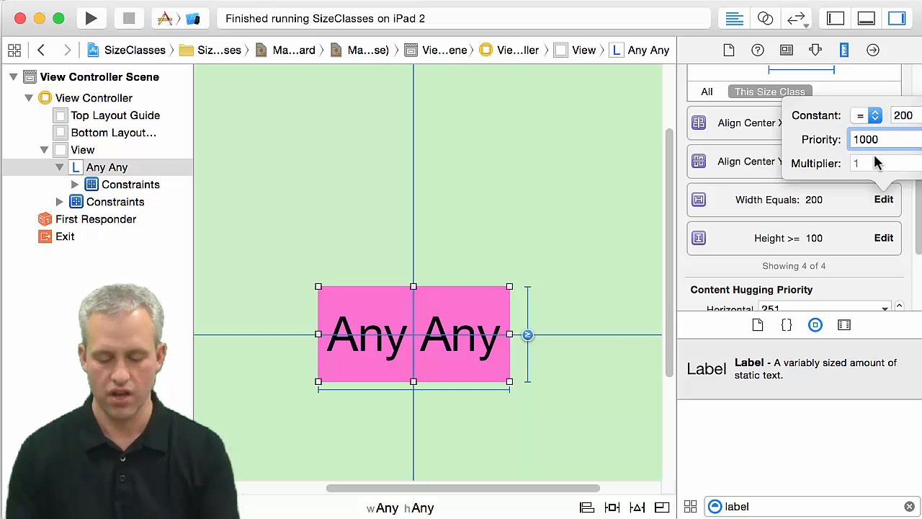
key(BackSpace)
key(BackSpace)
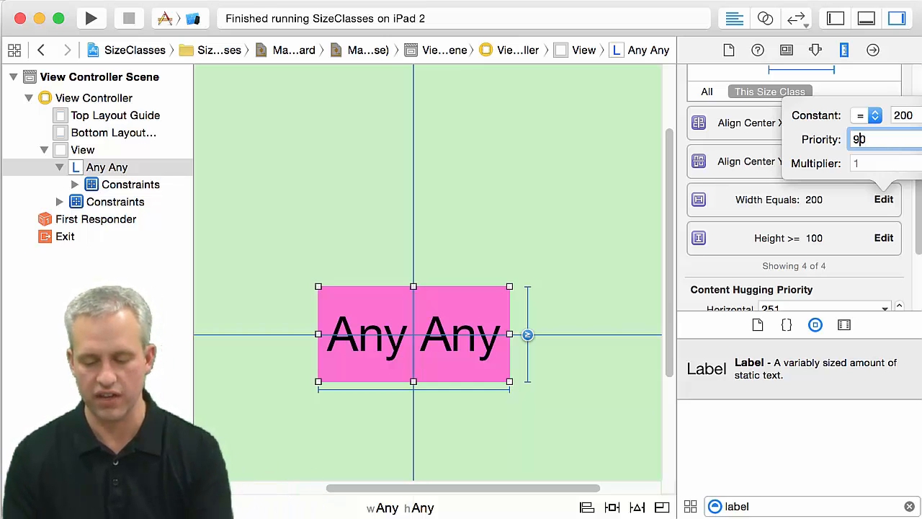
key(Return)
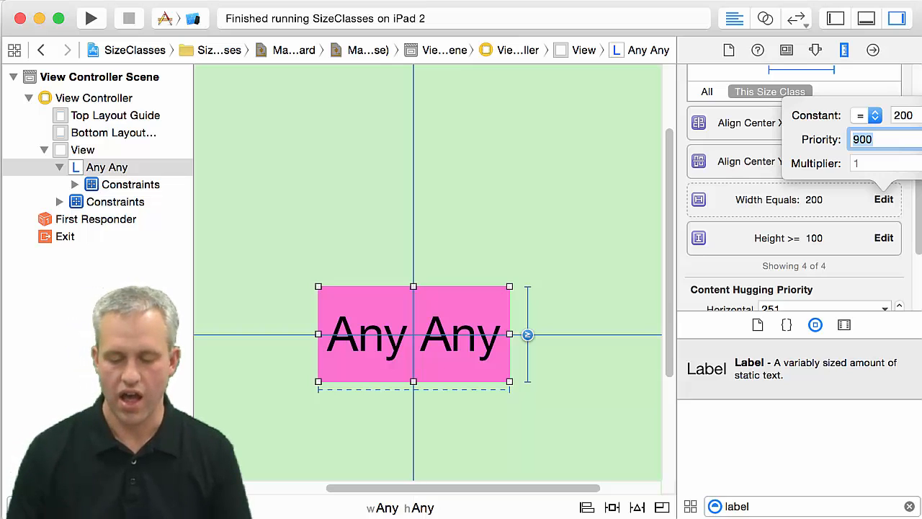
Change the relation of the label's base height constraint to equal and set its priority to 500.
click(880, 240)
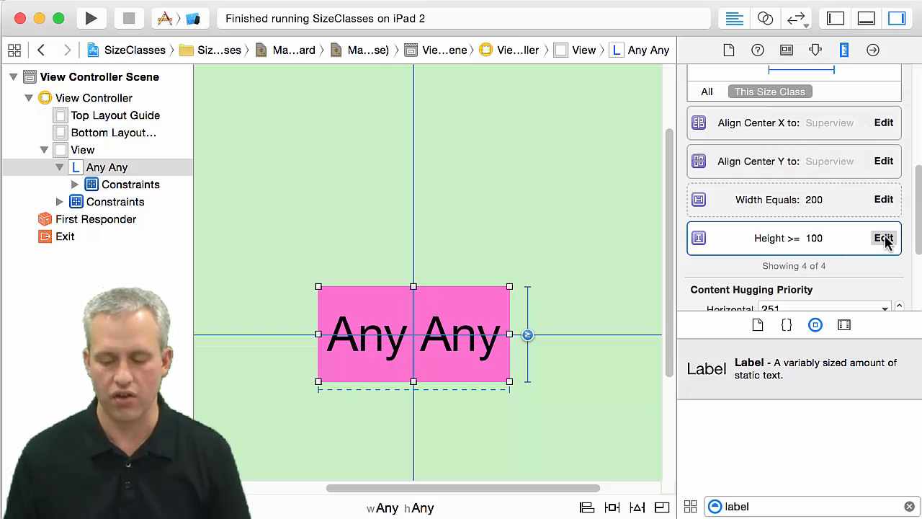
click(884, 240)
click(868, 153)
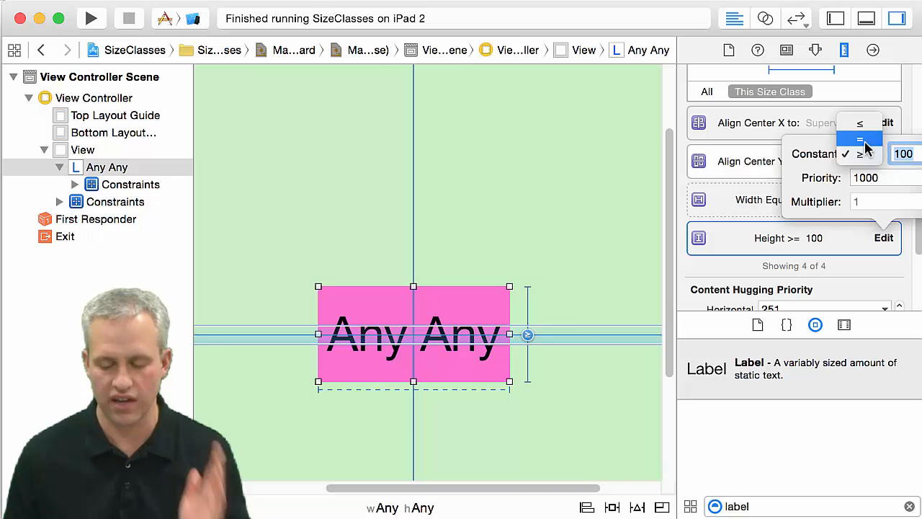
click(866, 140)
key(Tab)
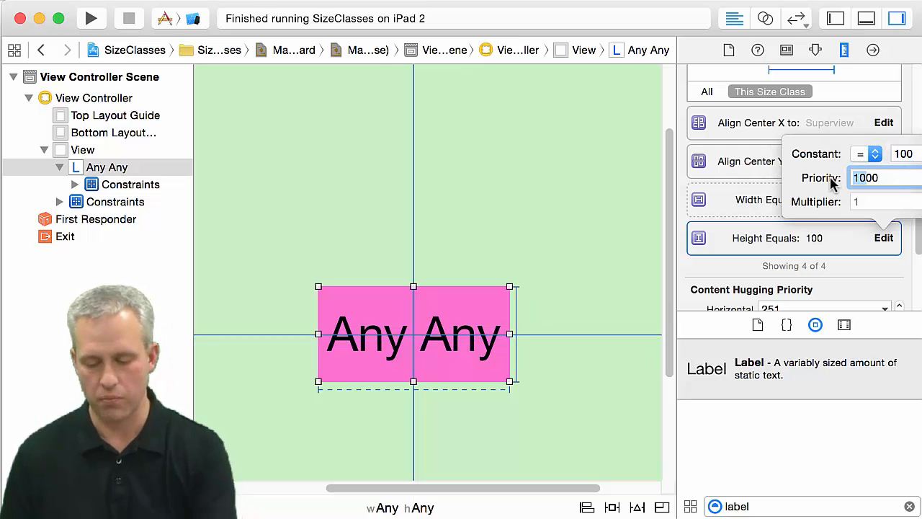
text(500)
click(890, 272)
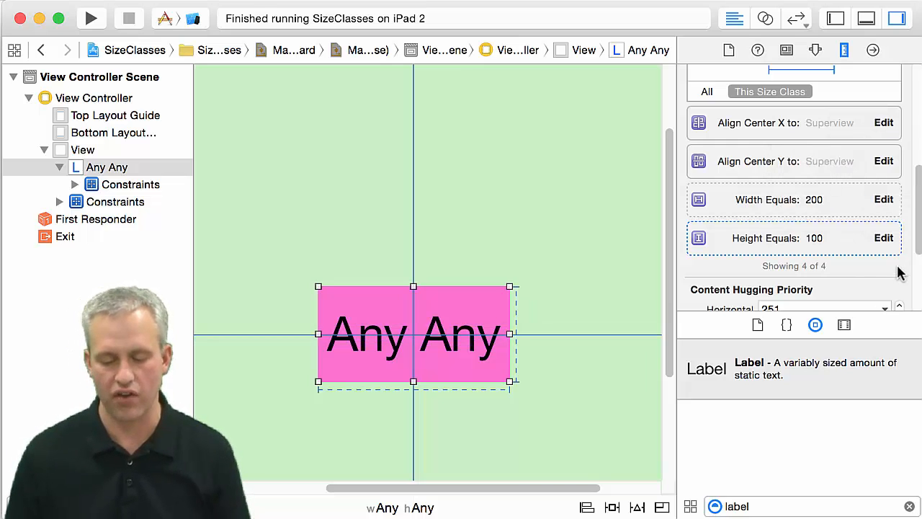
Preview the label's size across the device screens in a widened preview pane without the utilities area, and return to the standard editor.
click(765, 19)
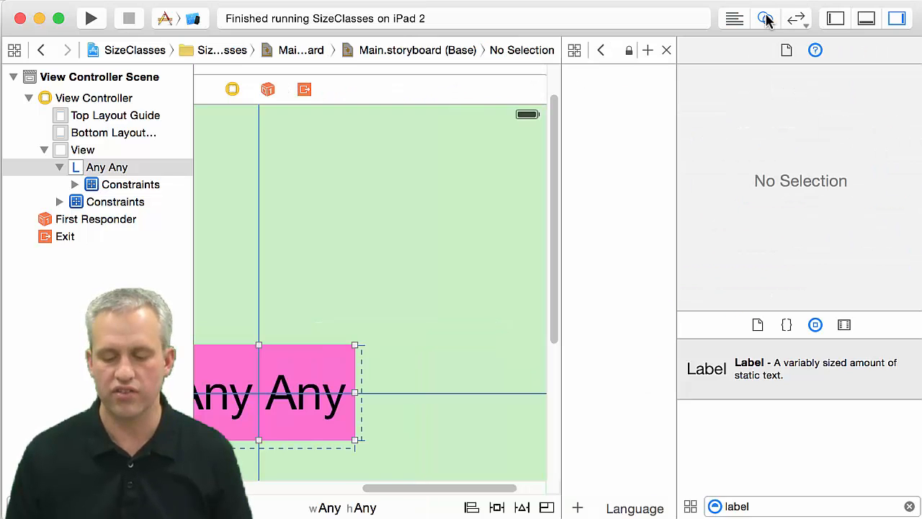
click(897, 18)
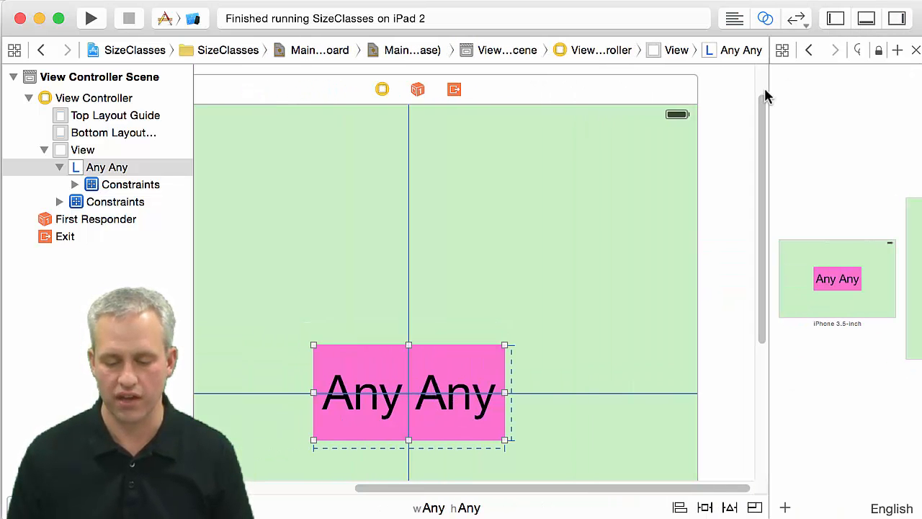
drag(766, 92, 273, 132)
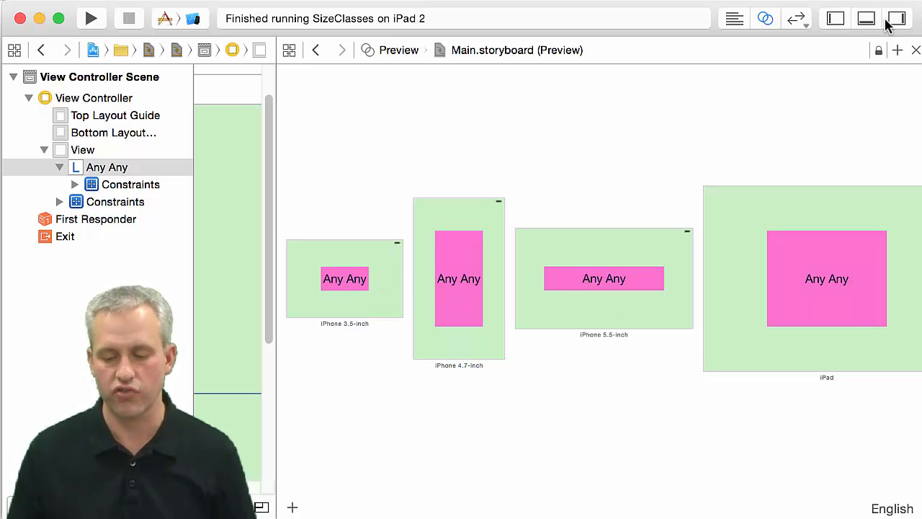
click(730, 24)
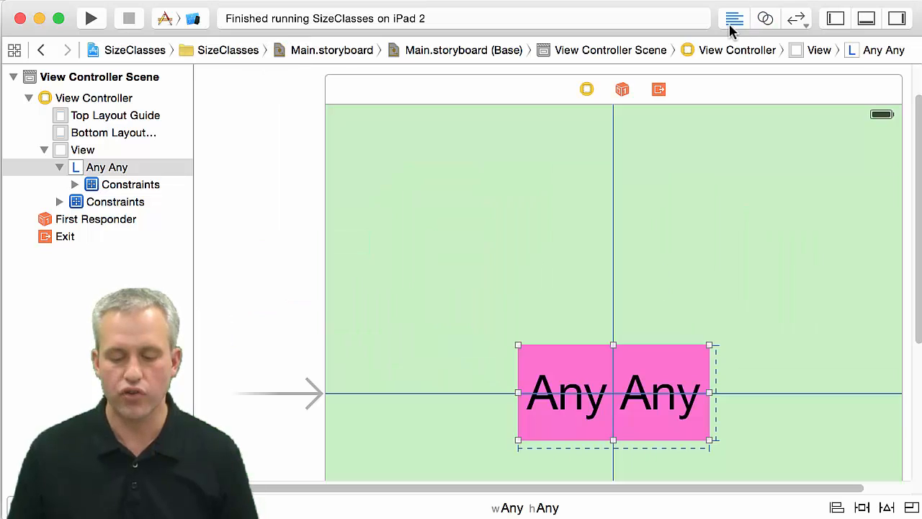
Switch the storyboard to the Compact Width, Compact Height size class and show the utilities area.
click(237, 288)
click(532, 508)
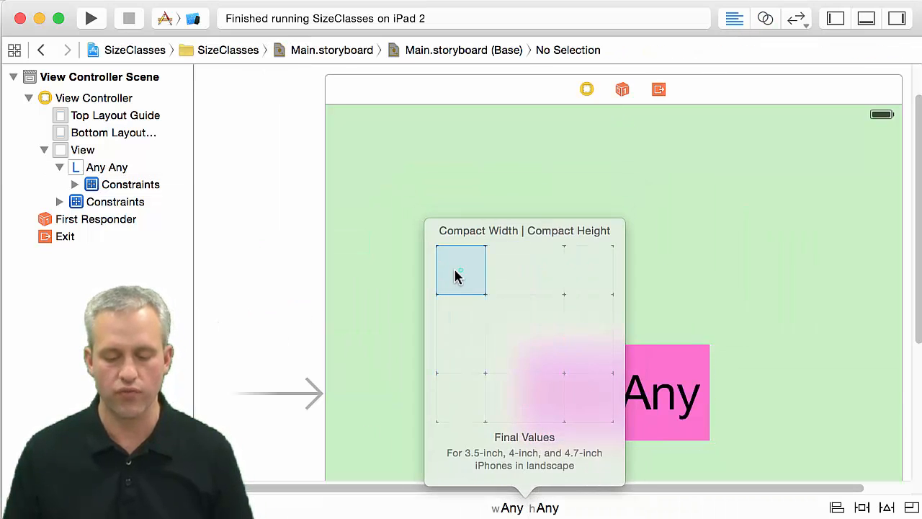
click(455, 274)
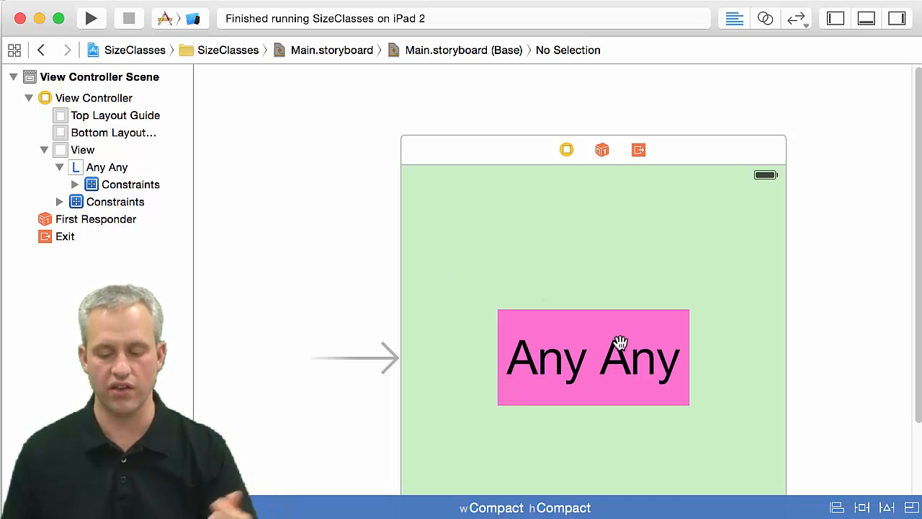
click(899, 20)
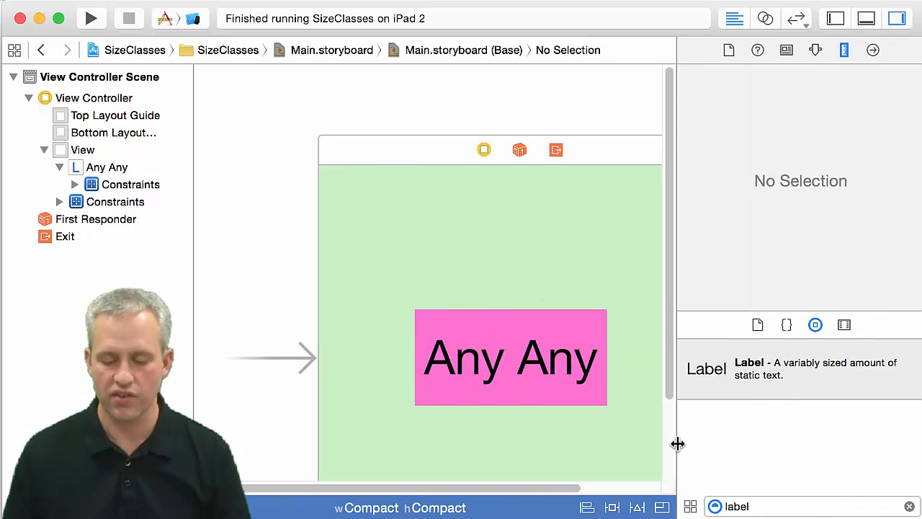
scroll(566, 490, right, 5)
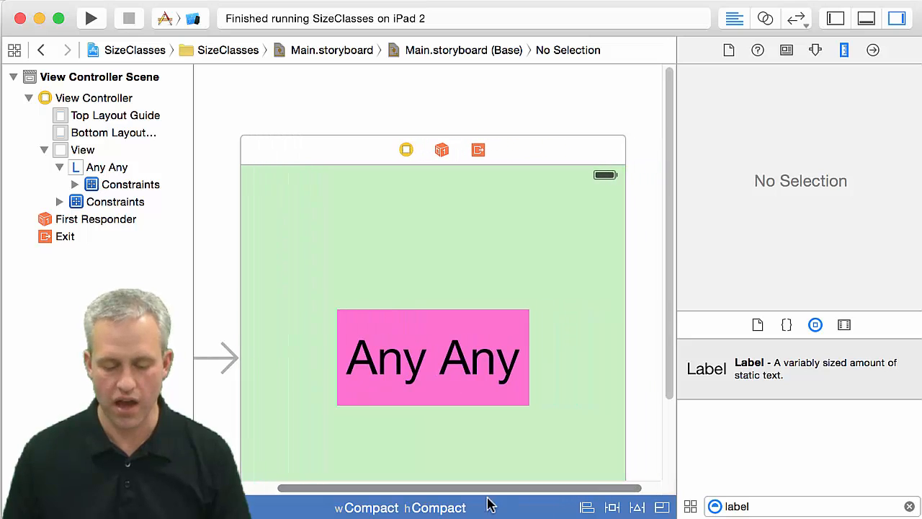
click(437, 507)
click(348, 288)
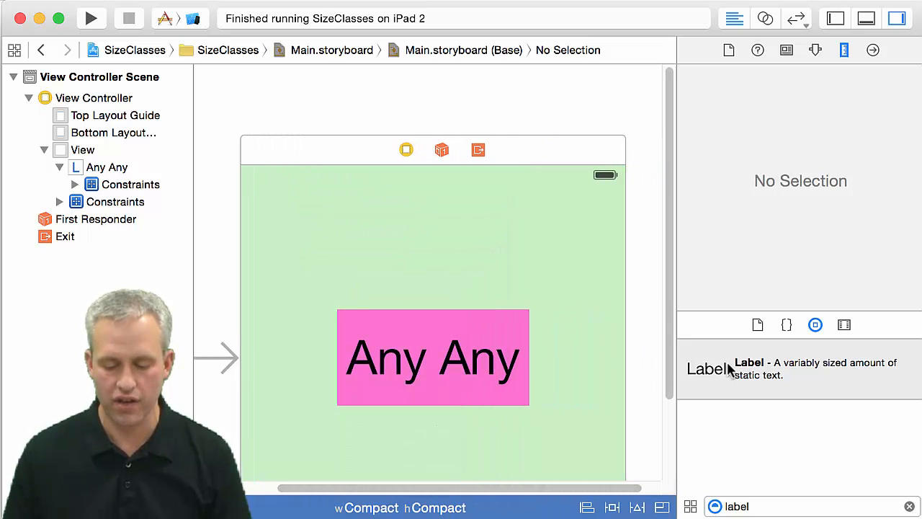
Add a label in the view's upper-left corner with the text "wC hC" and size it to fit its content.
drag(706, 368, 283, 200)
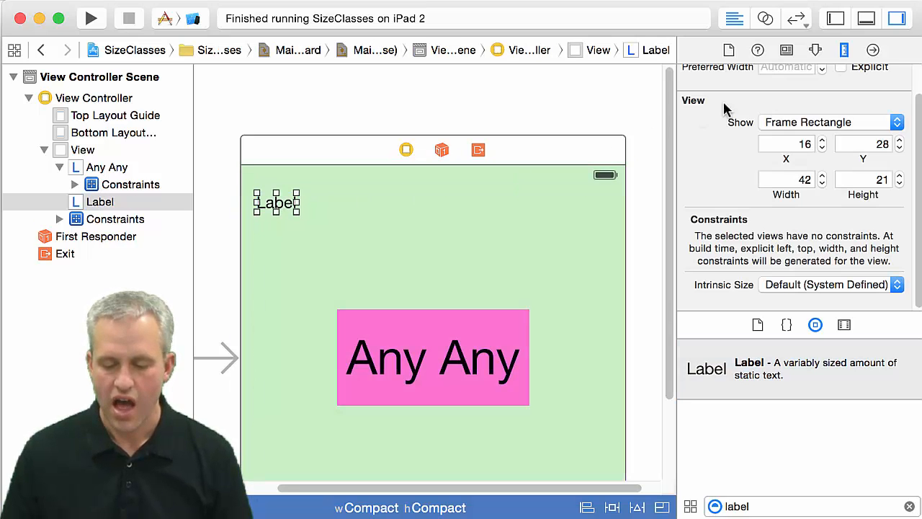
scroll(776, 119, up, 1)
click(816, 51)
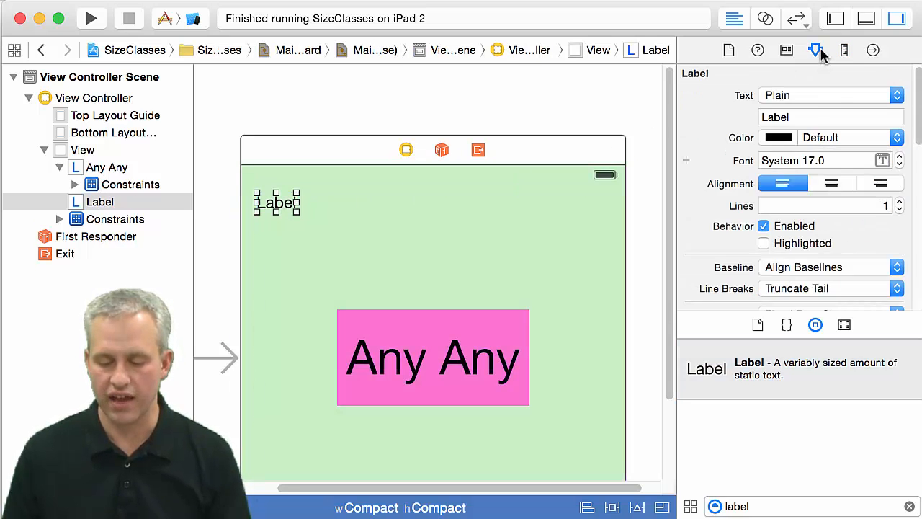
drag(812, 117, 705, 118)
text(wC hC)
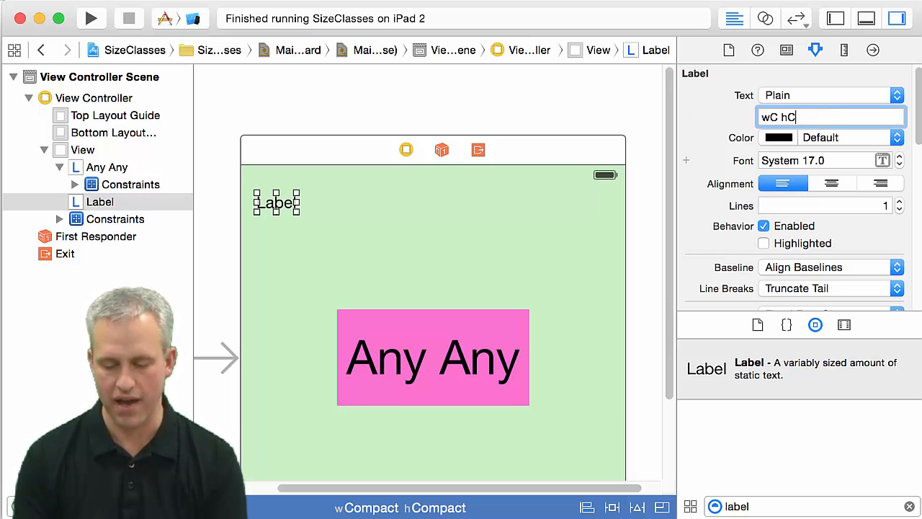
key(Return)
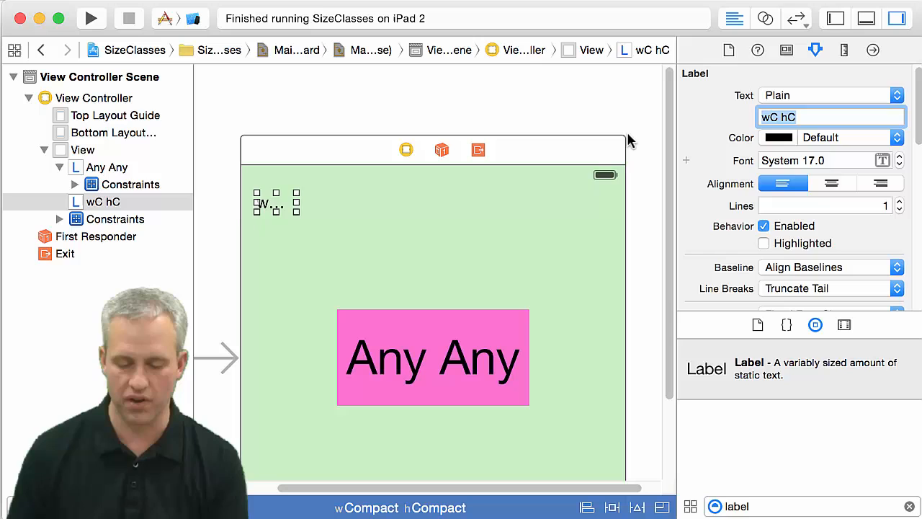
click(203, 225)
click(266, 207)
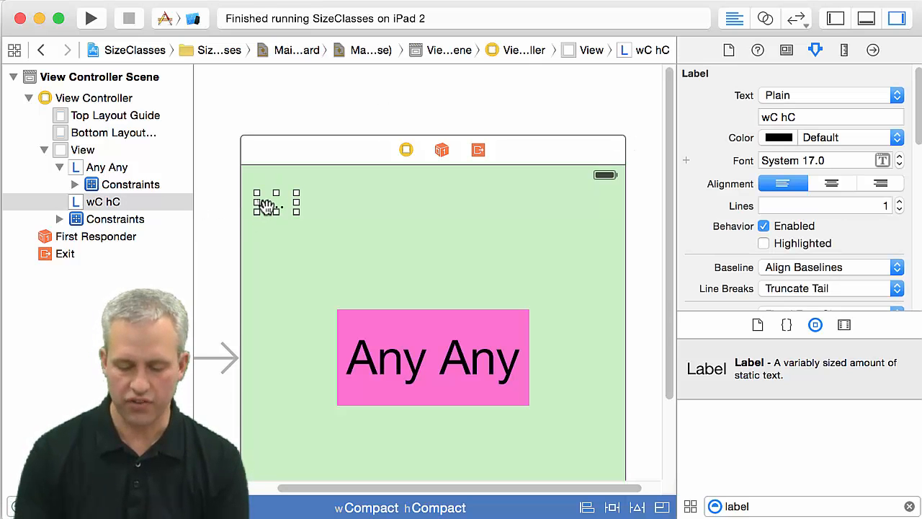
key(super+equal)
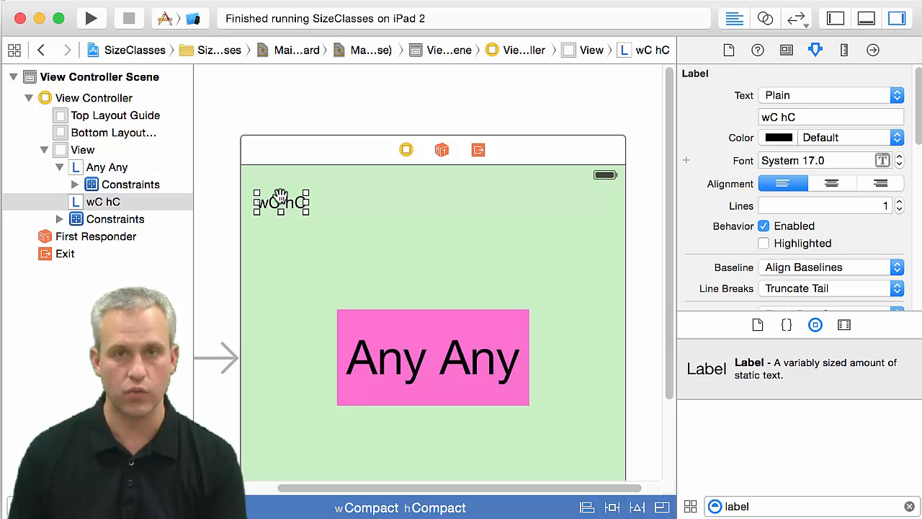
Pin the wC hC label with a top spacing of 8 and a leading margin spacing of 0.
click(611, 508)
click(613, 189)
click(595, 206)
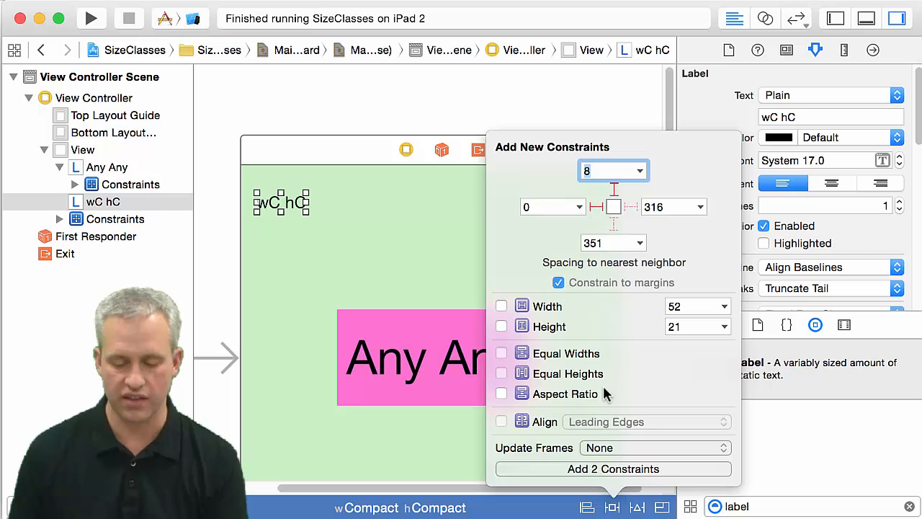
click(612, 469)
click(645, 332)
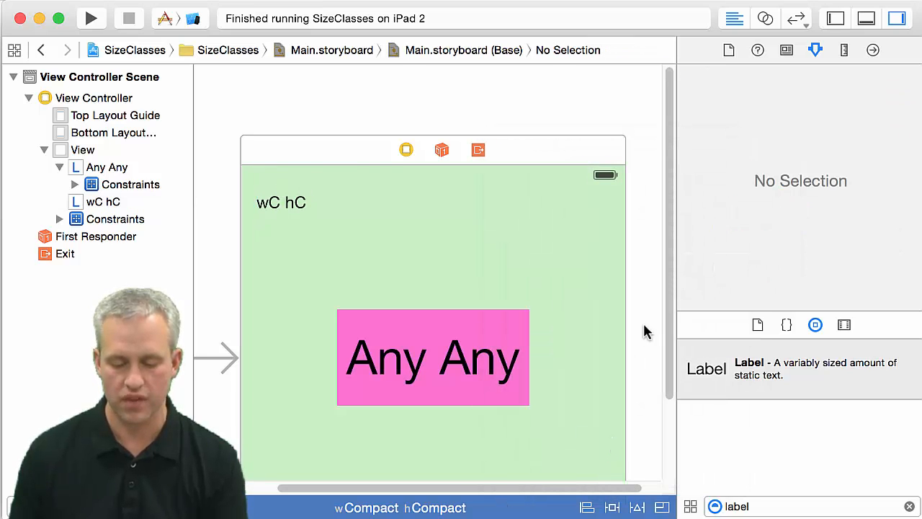
Switch the storyboard to Compact Width, Regular Height and add a label in the view's lower-left corner.
click(428, 510)
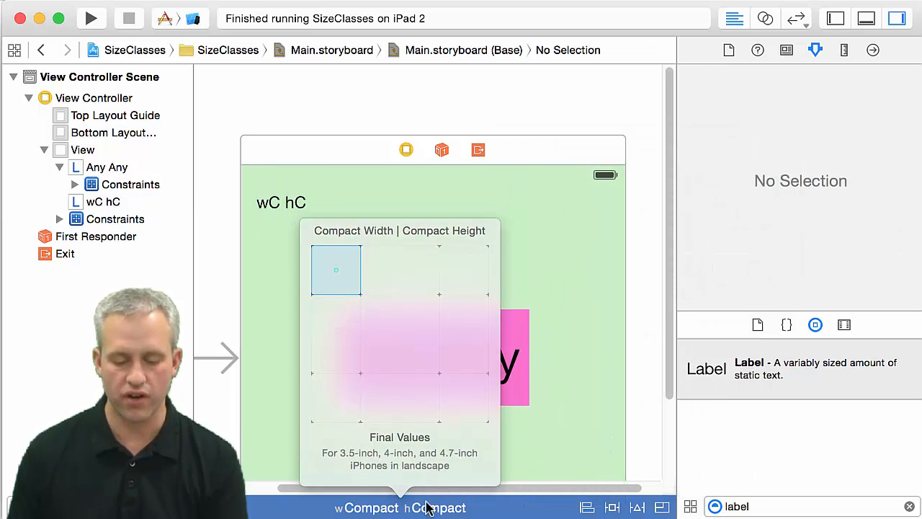
click(340, 401)
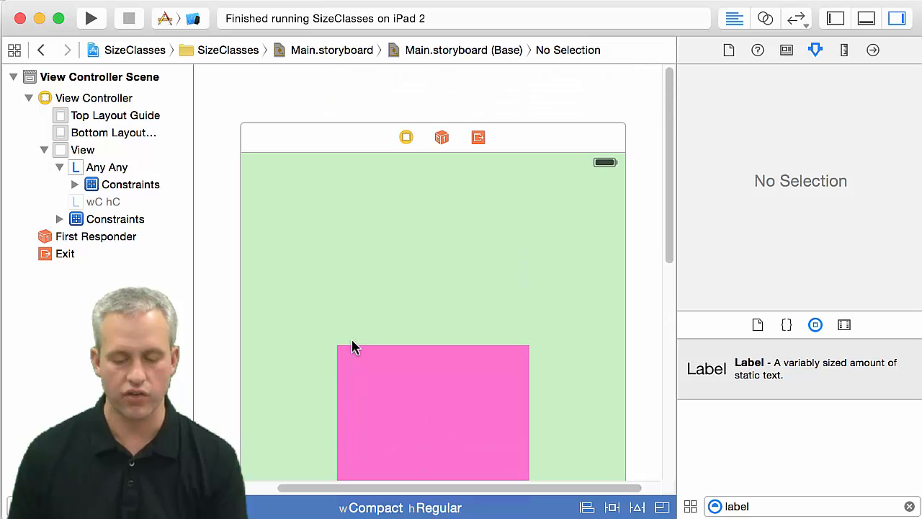
scroll(294, 243, down, 10)
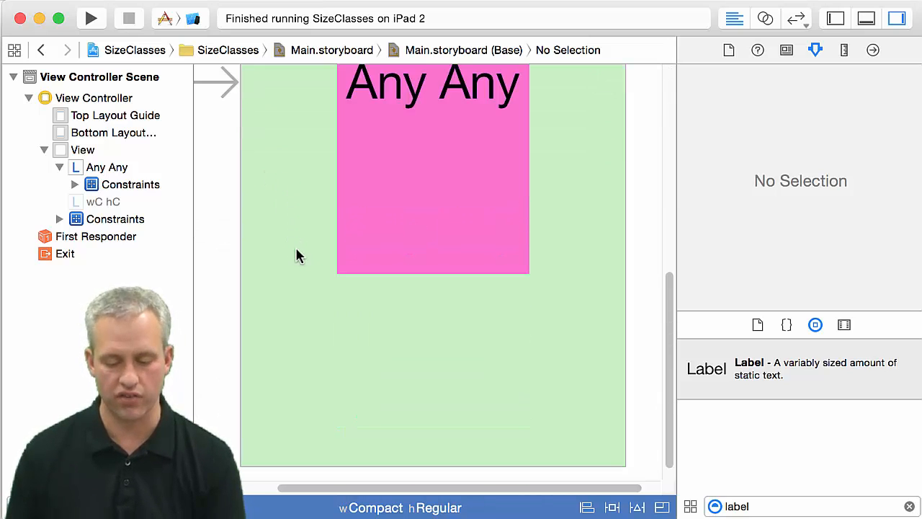
drag(693, 372, 274, 418)
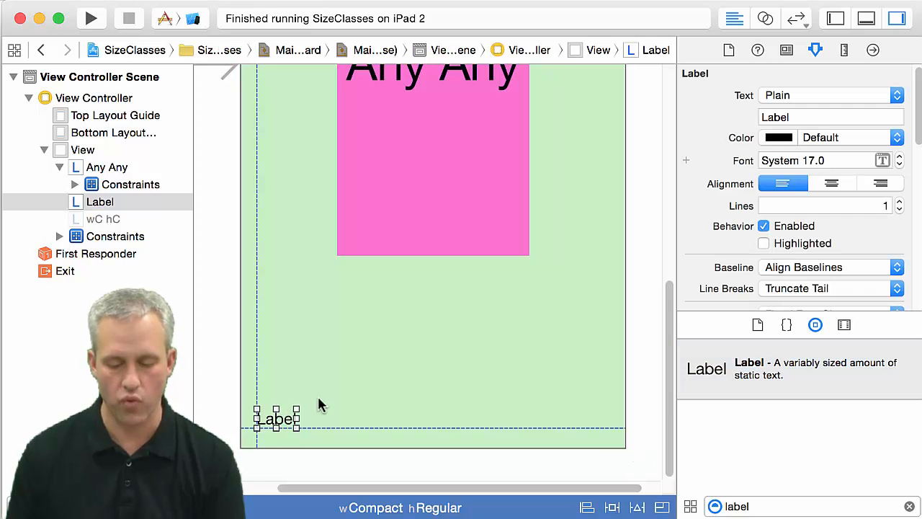
Set the new label's text to "wC hR" and size it to fit its content.
double_click(789, 117)
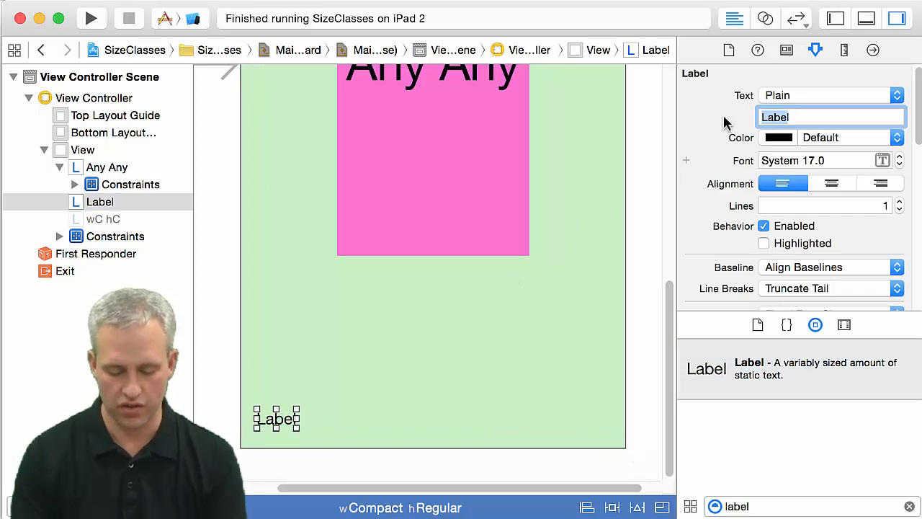
text(wC hR)
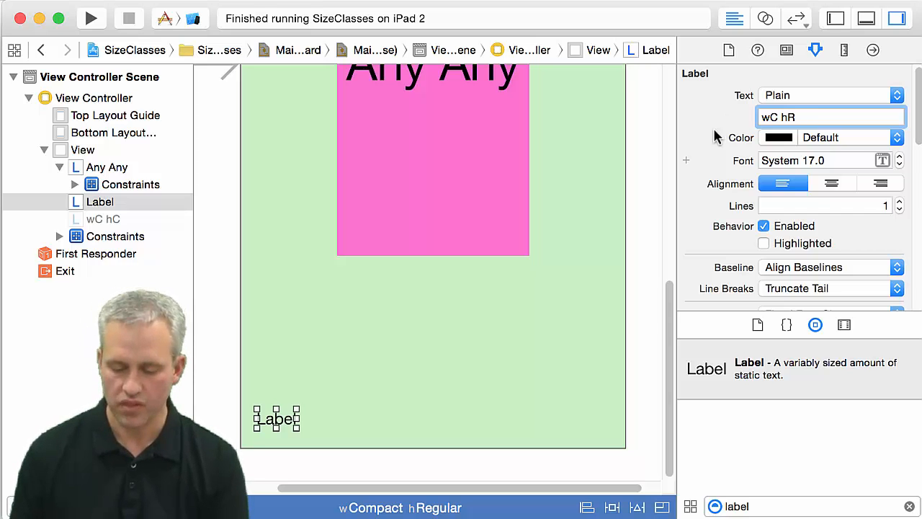
click(654, 309)
click(246, 413)
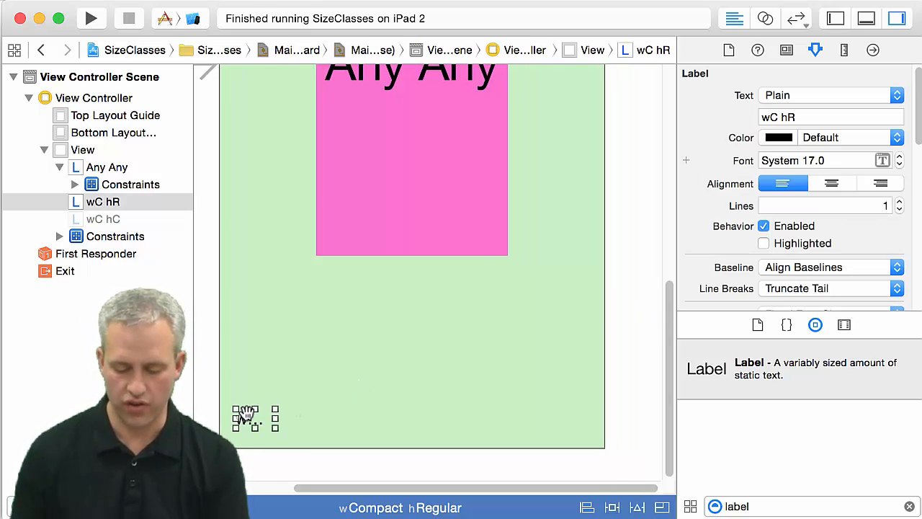
Pin the wC hR label with a bottom spacing of 20 and a leading margin spacing of 0.
click(612, 506)
click(611, 226)
click(595, 207)
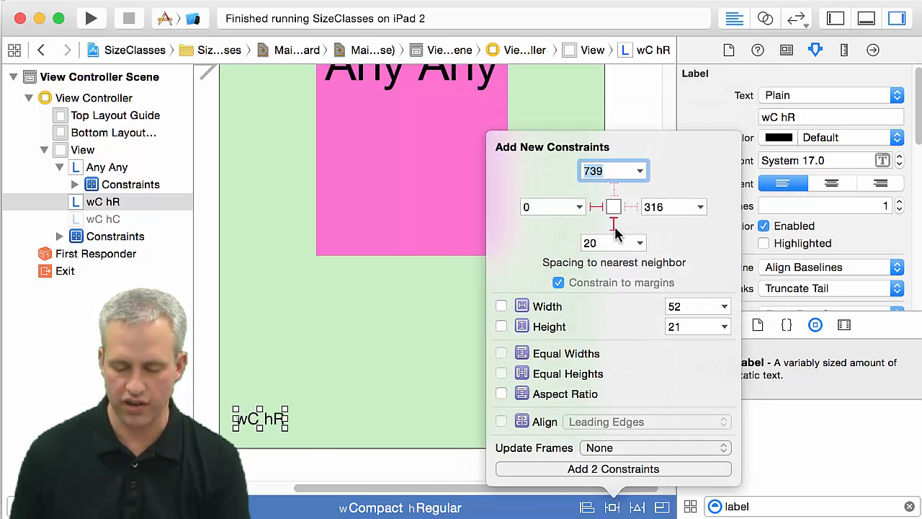
click(612, 469)
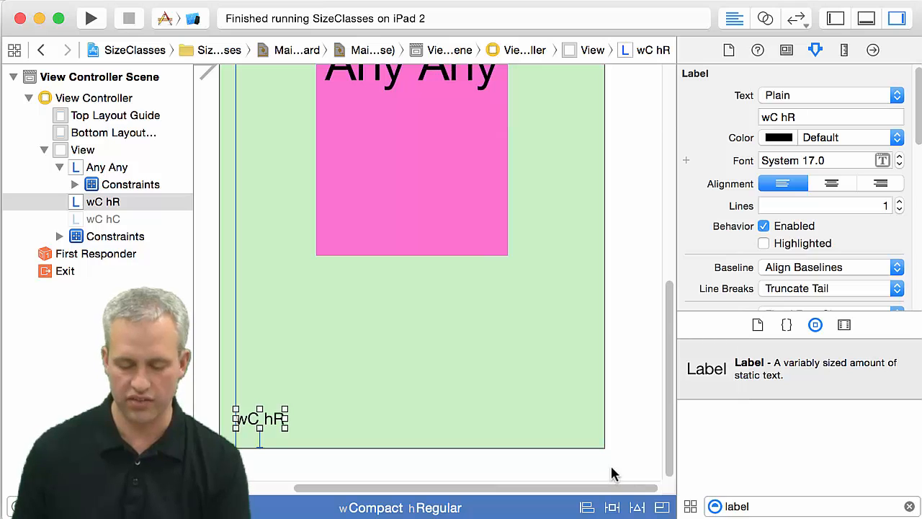
click(612, 472)
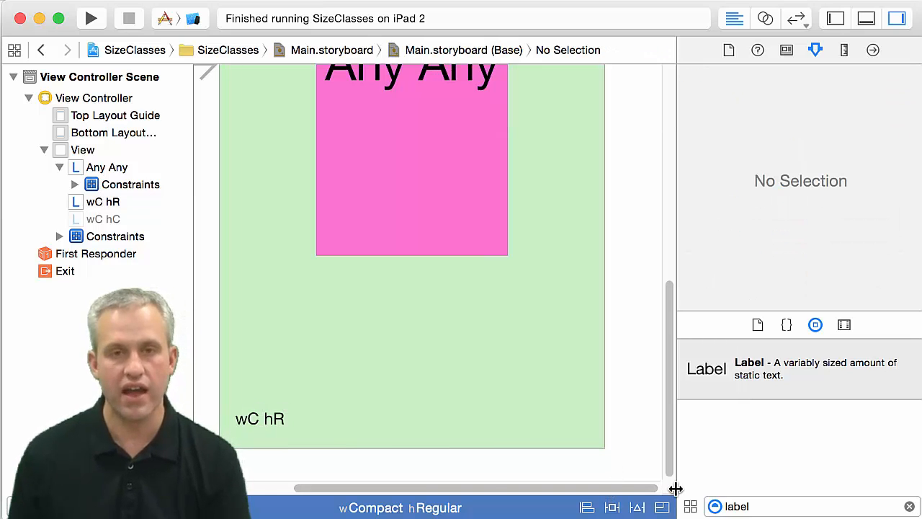
Switch the storyboard to Regular Width, Compact Height and add a label in the view's upper-right corner.
click(403, 506)
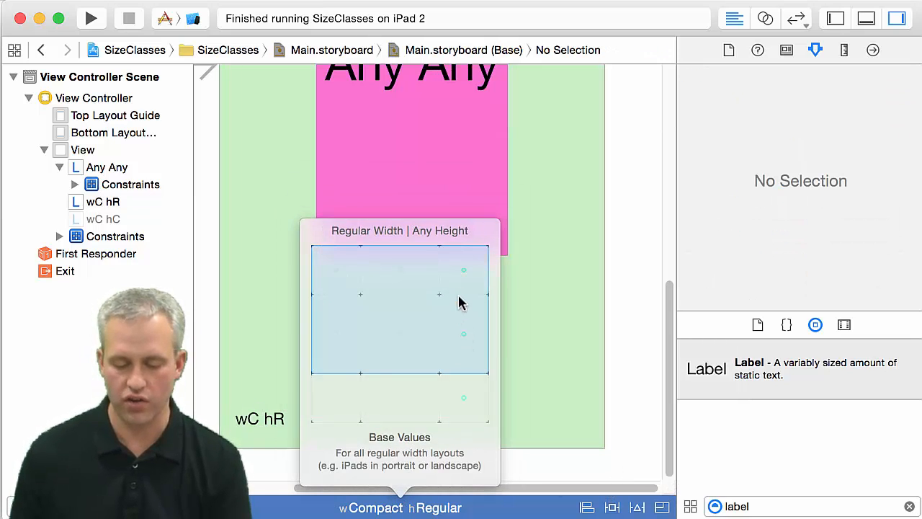
click(465, 281)
drag(485, 488, 598, 479)
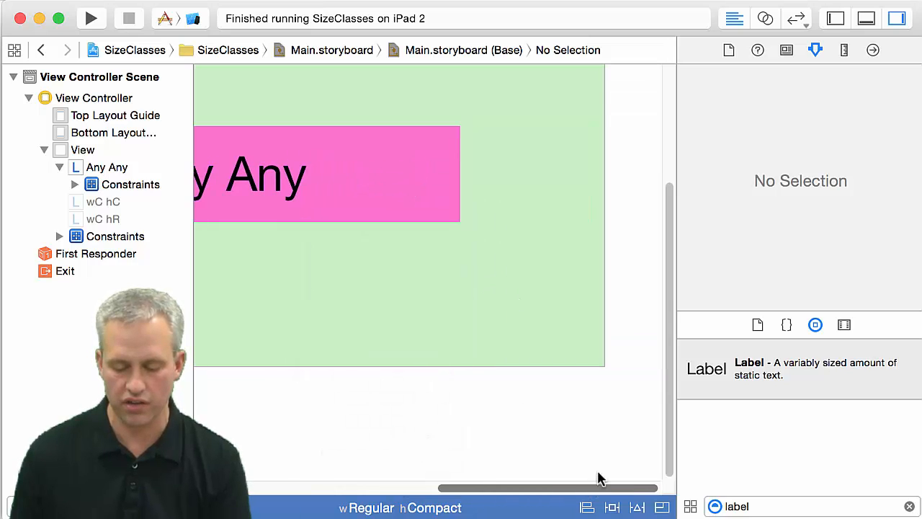
scroll(671, 336, up, 5)
drag(720, 355, 565, 201)
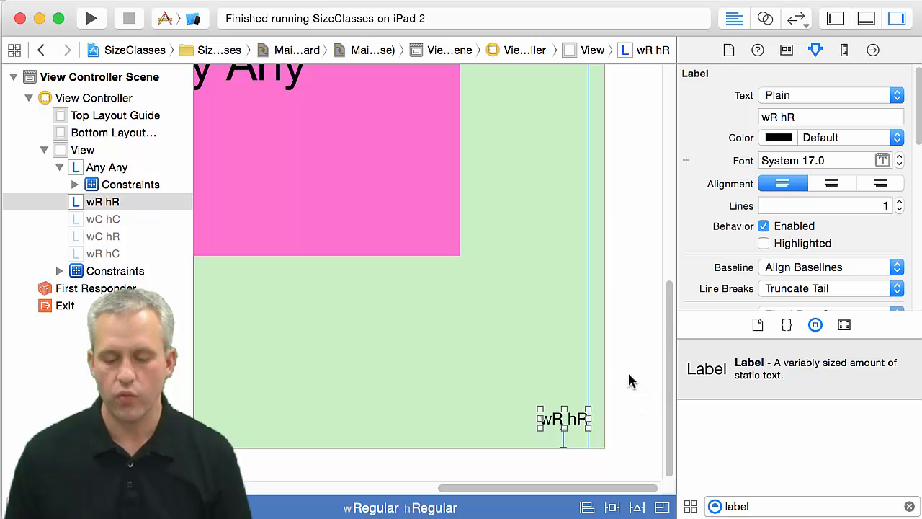
click(629, 379)
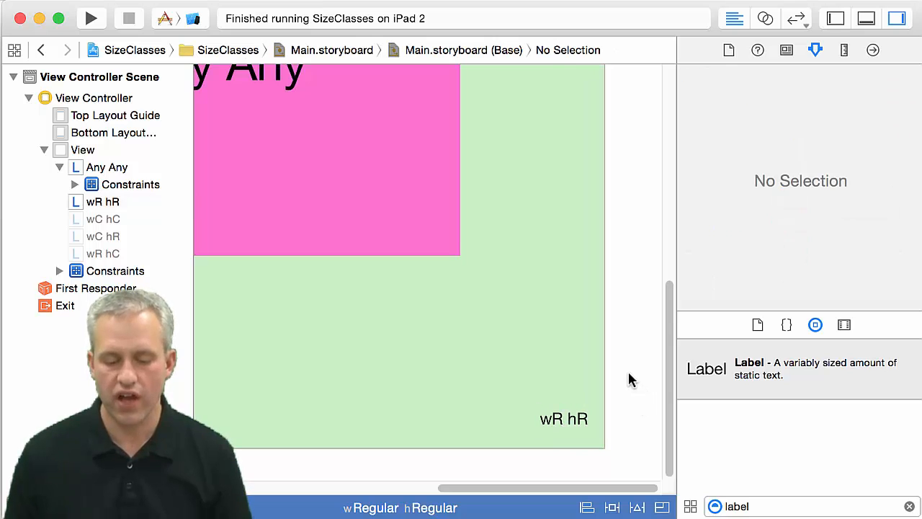
Hide the utilities area and inspect the four corner labels, wR hR through wR hC, in the document outline.
click(896, 20)
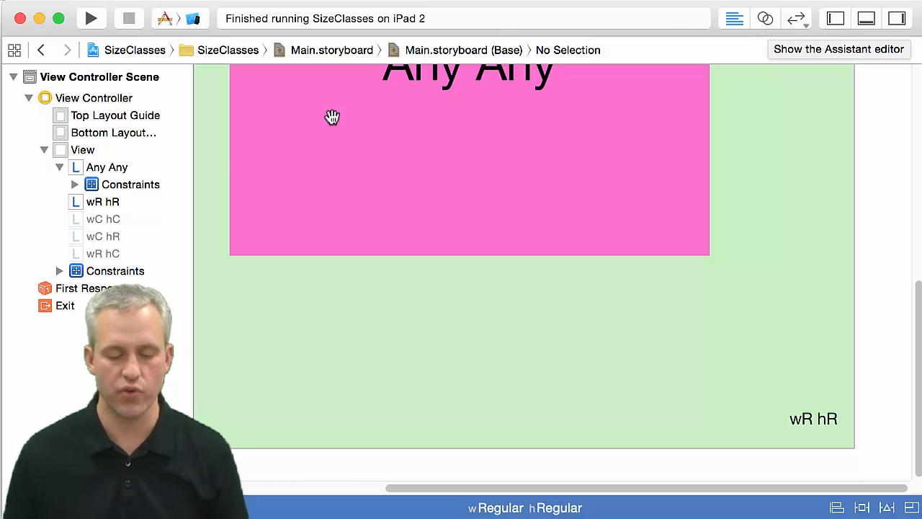
click(85, 205)
shift+click(106, 253)
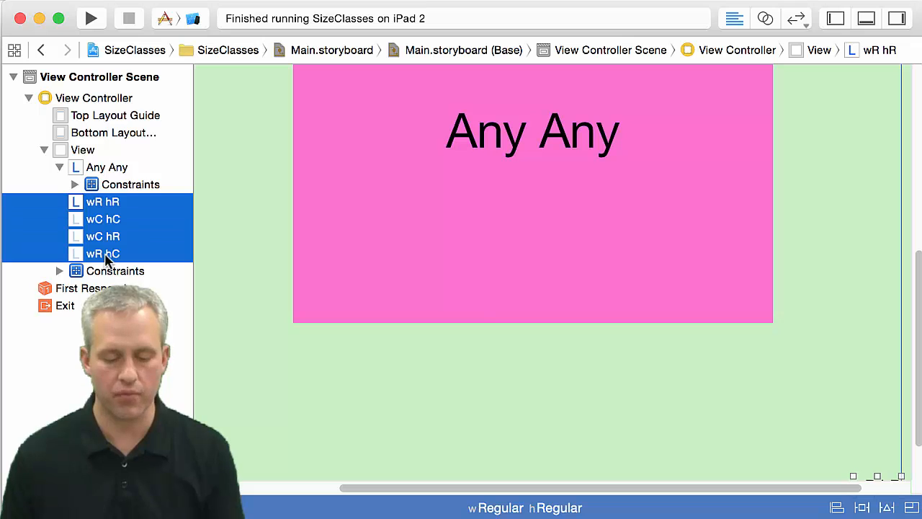
click(118, 337)
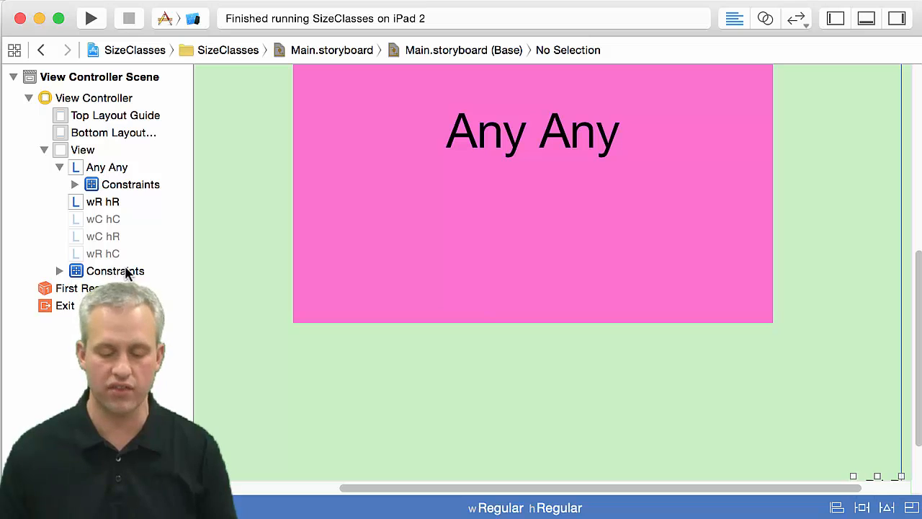
Compare which corner labels are active by switching the storyboard to Any Width, Any Height and to Compact Width, Regular Height.
click(517, 508)
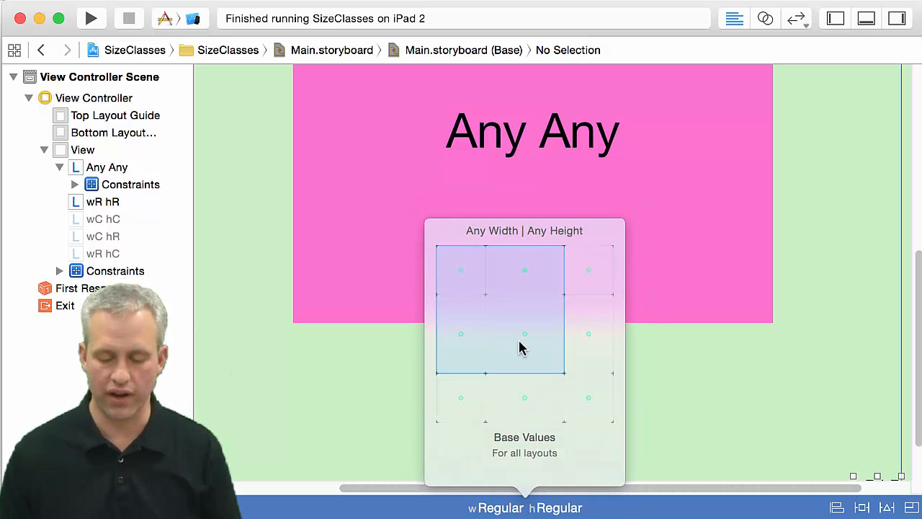
click(525, 333)
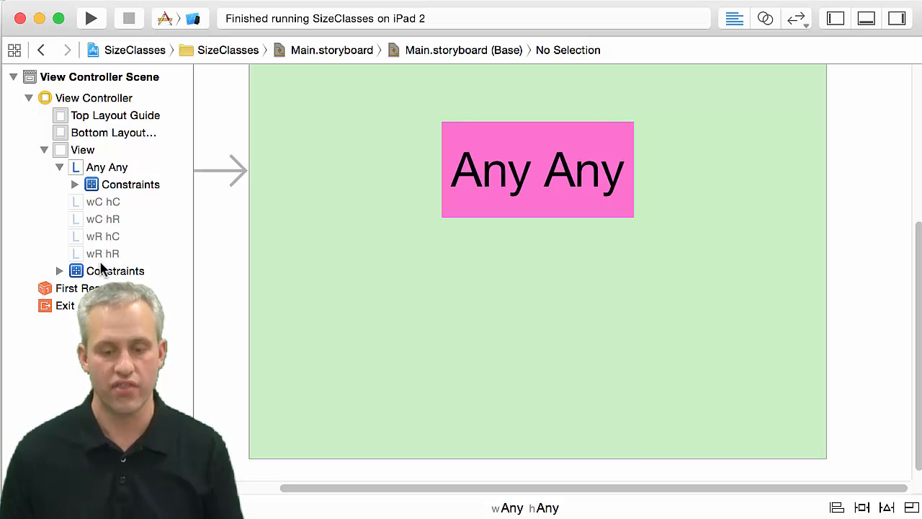
click(519, 506)
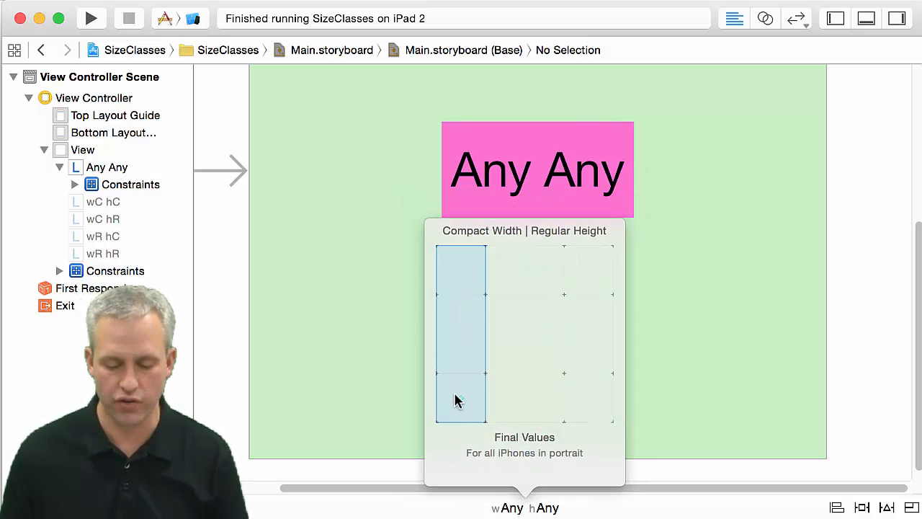
click(456, 400)
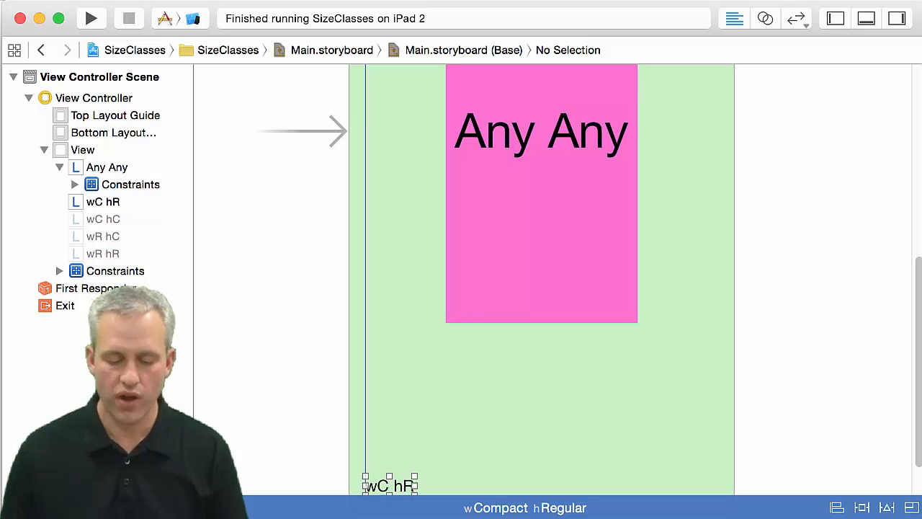
Show the Main.storyboard preview in the assistant editor and hide the document outline to make room for all device previews.
click(206, 507)
click(757, 20)
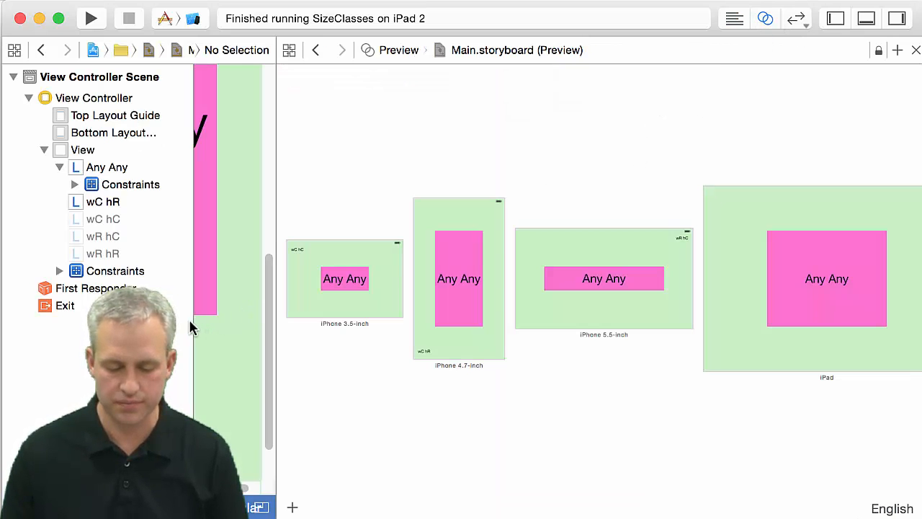
click(260, 507)
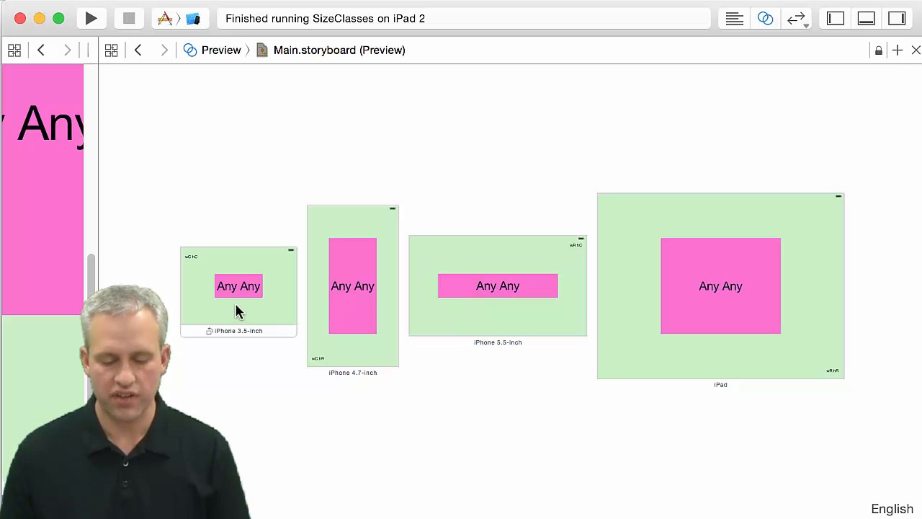
Examine the corner label up close in the iPhone 3.5-inch, iPhone 4.7-inch, iPhone 5.5-inch and iPad previews, and return to the overview.
double_click(203, 203)
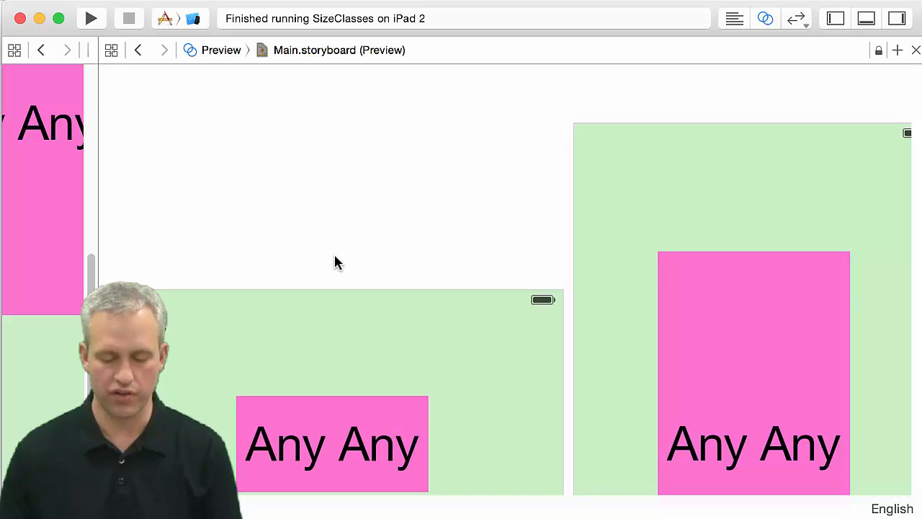
scroll(336, 260, down, 5)
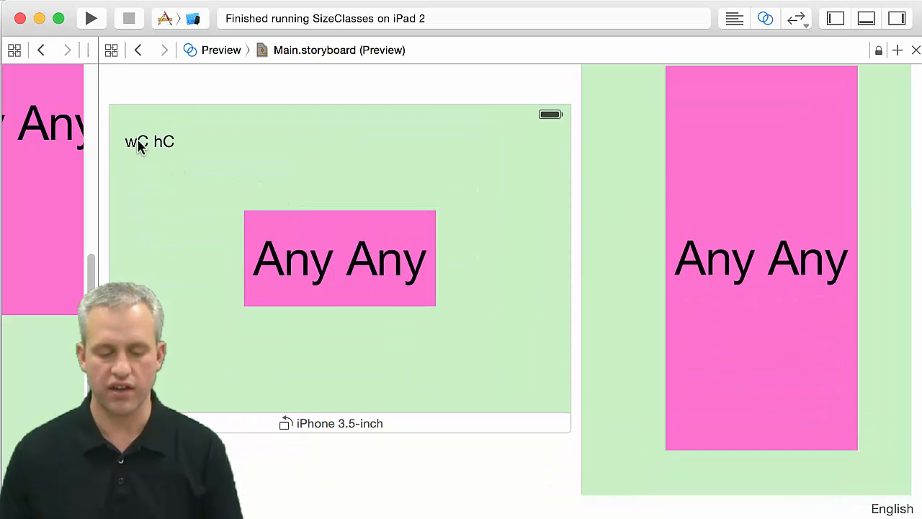
scroll(149, 148, right, 10)
scroll(149, 149, up, 4)
scroll(150, 148, right, 5)
scroll(150, 147, up, 2)
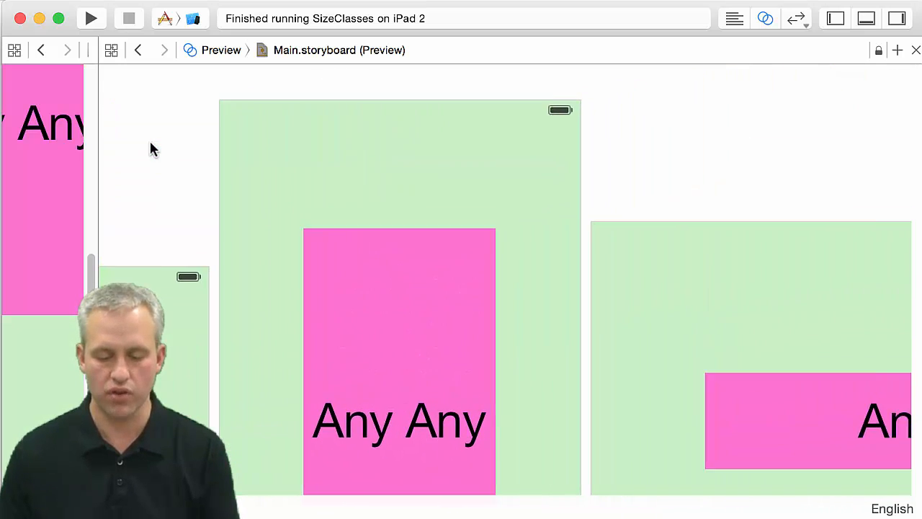
scroll(150, 147, down, 10)
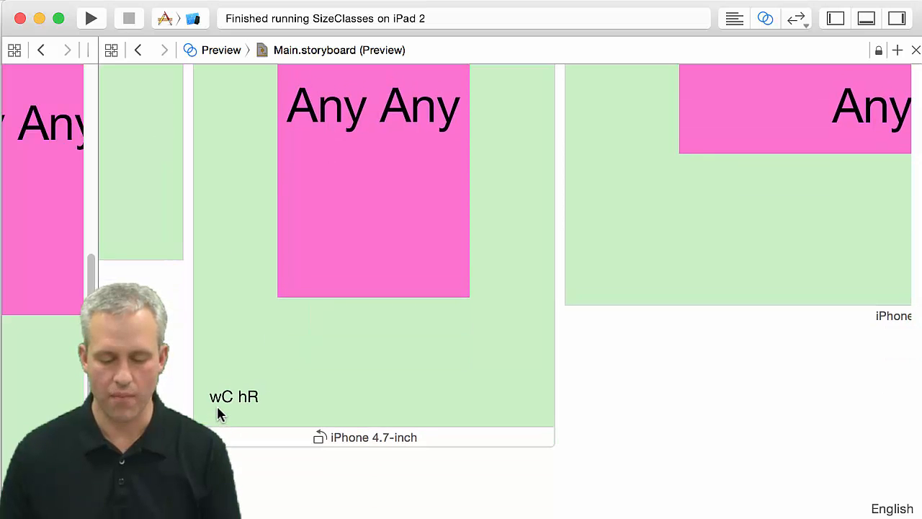
scroll(217, 405, right, 15)
scroll(217, 406, up, 3)
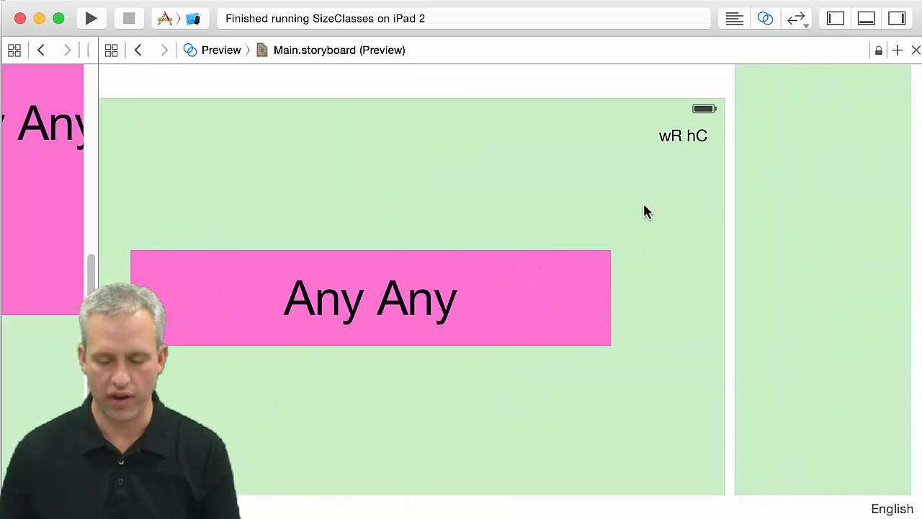
scroll(644, 209, right, 15)
scroll(646, 216, down, 6)
scroll(646, 229, right, 4)
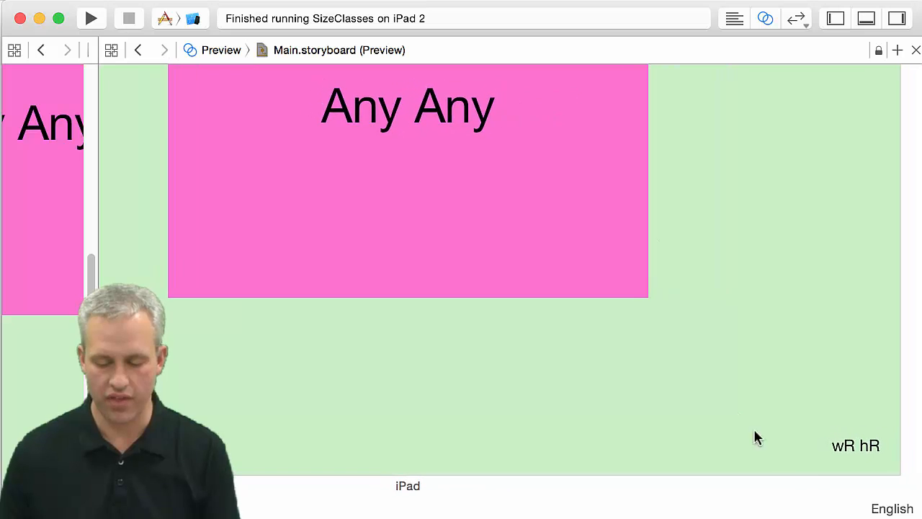
double_click(911, 436)
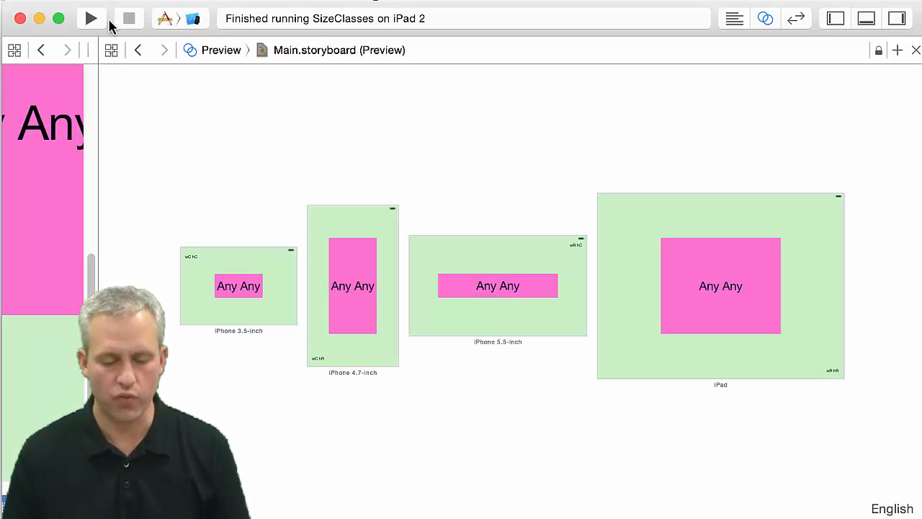
Run the app on the iPhone 6 Plus simulator, check its corner labels in portrait and landscape, and stop it.
click(195, 20)
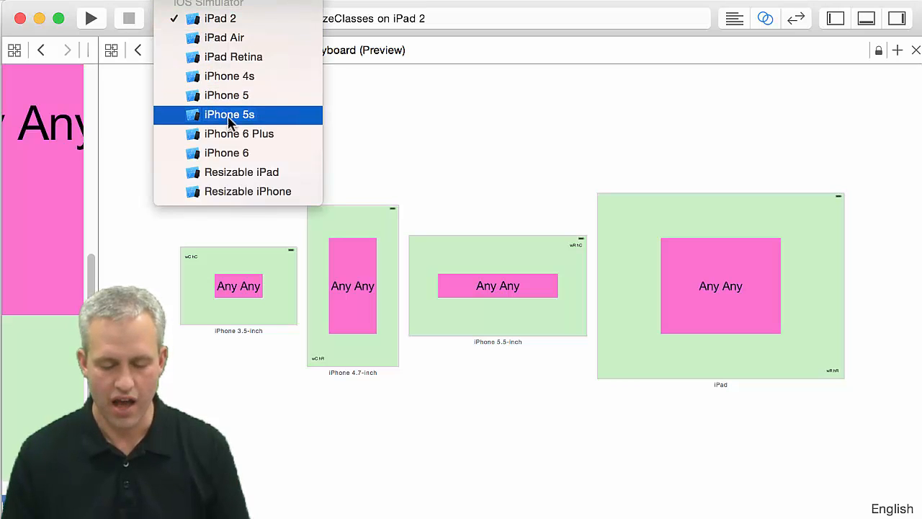
click(240, 134)
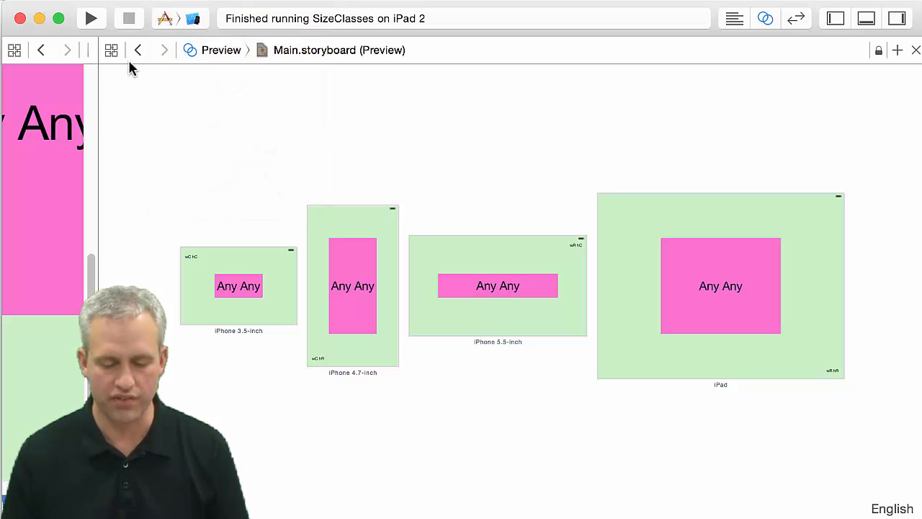
click(90, 20)
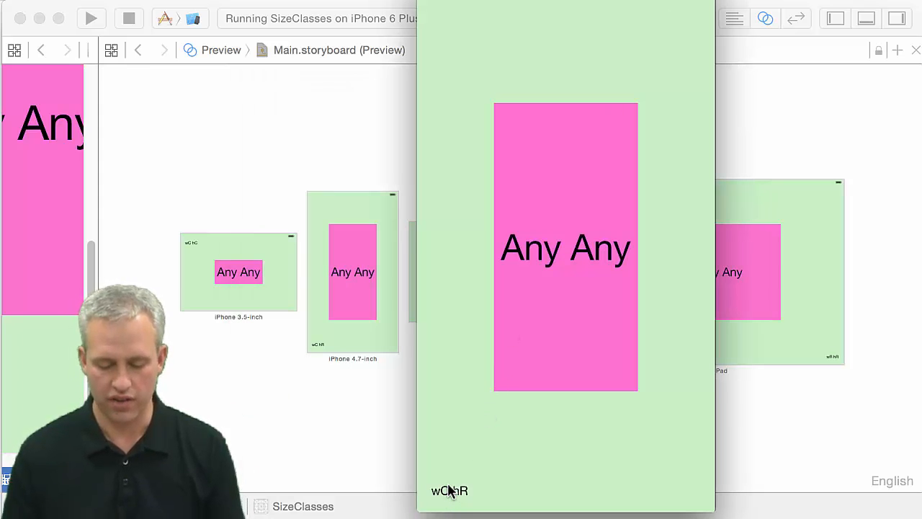
key(super+Left)
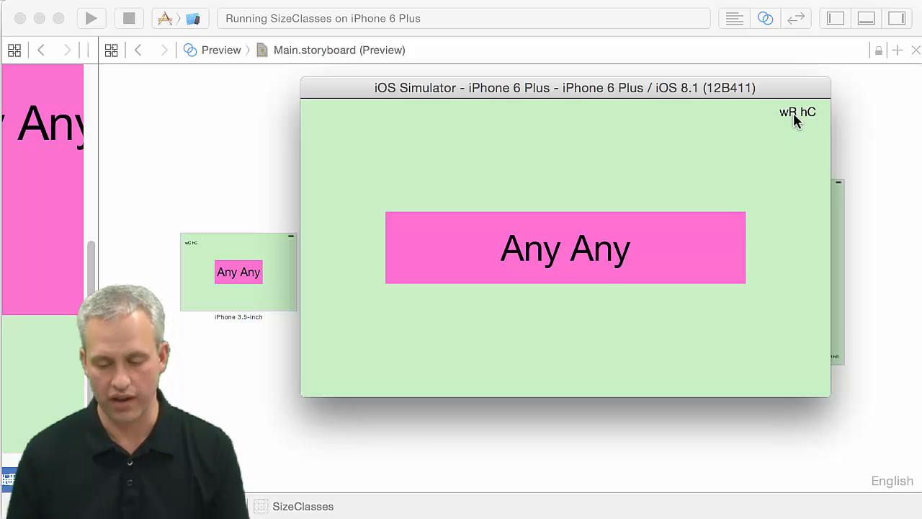
click(136, 23)
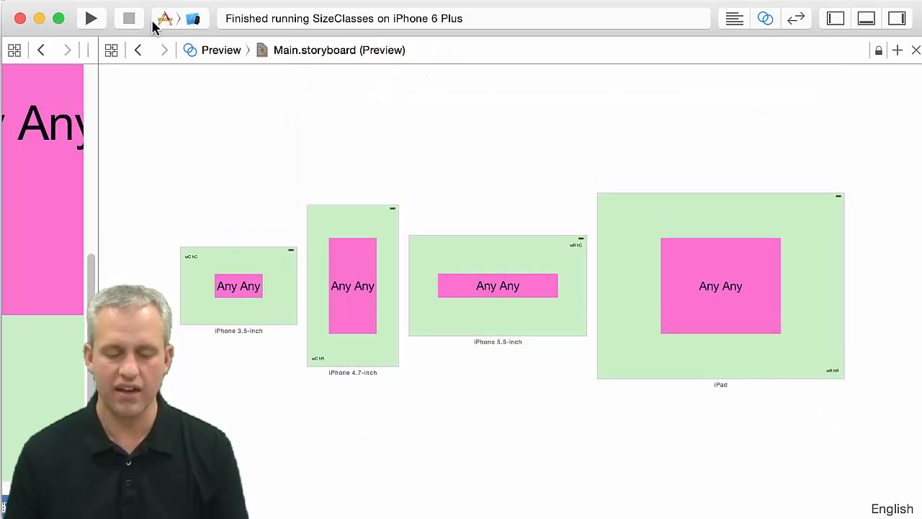
Run the app on the iPhone 4s simulator, compare its corner labels in portrait and landscape, and stop it.
click(193, 20)
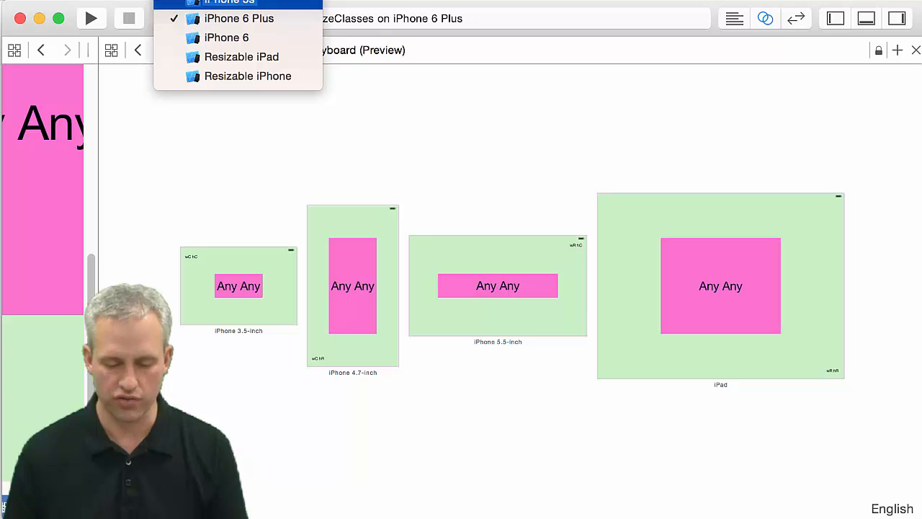
click(209, 1)
click(90, 18)
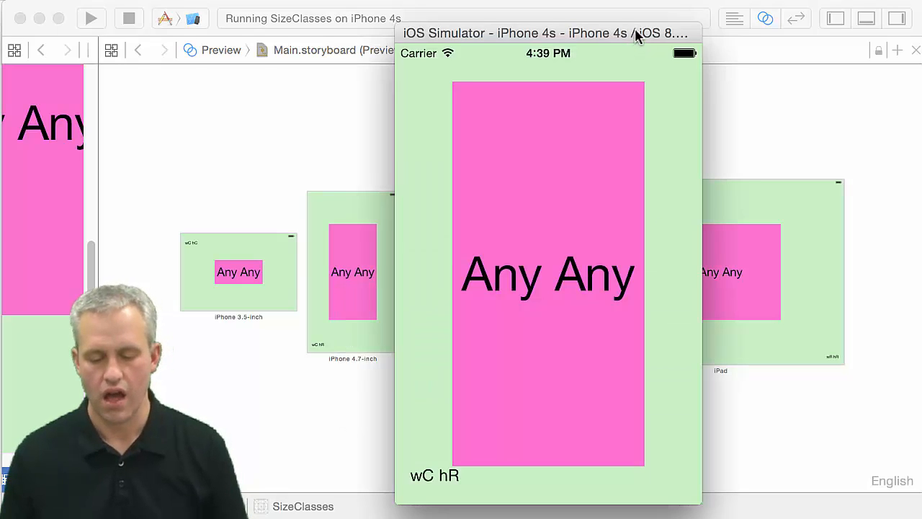
drag(636, 37, 607, 26)
key(super+Left)
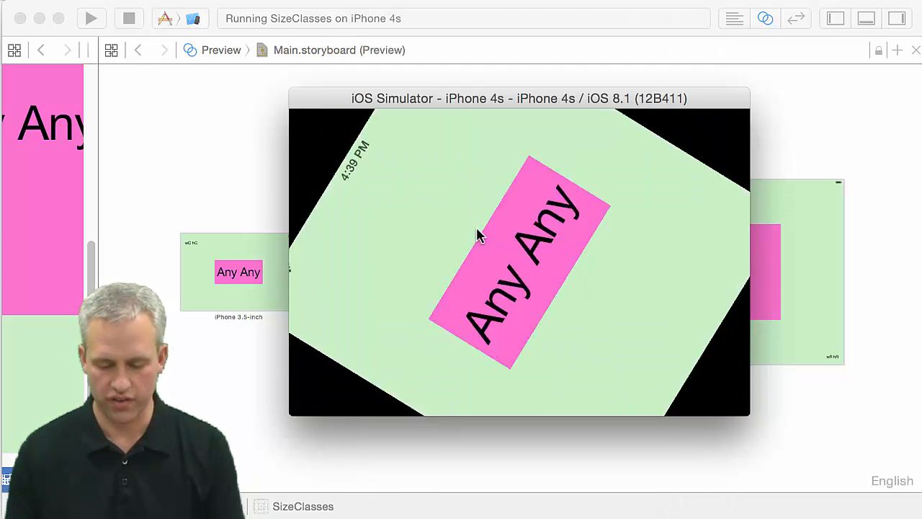
key(super+Right)
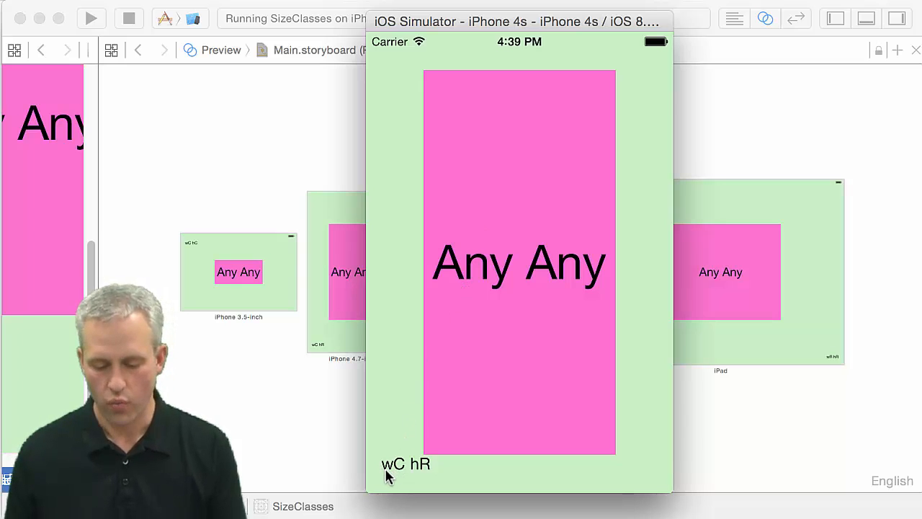
key(super+Left)
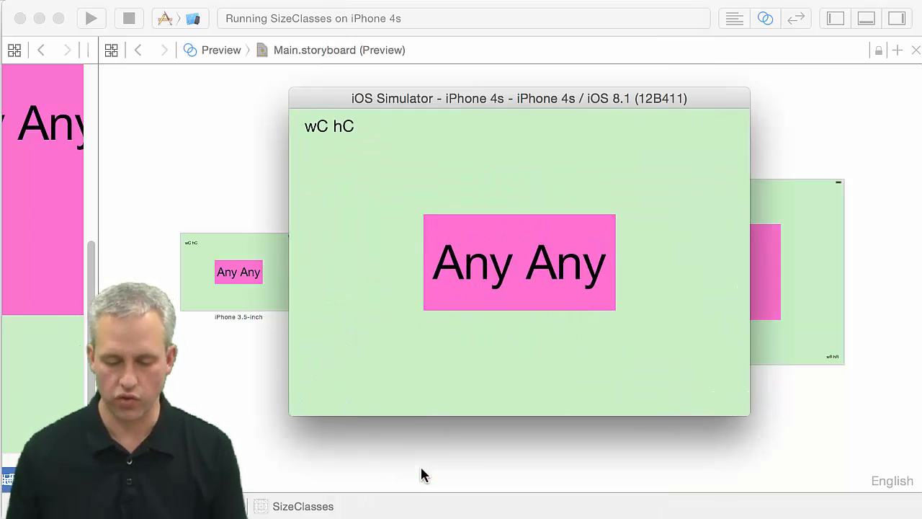
click(127, 19)
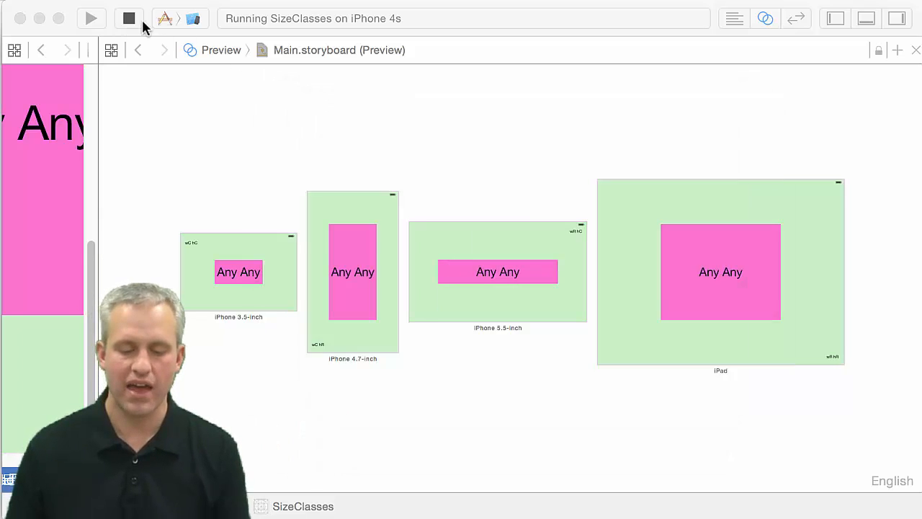
Run the app on the iPad 2 simulator and rotate it to landscape to check the corner labels.
click(192, 20)
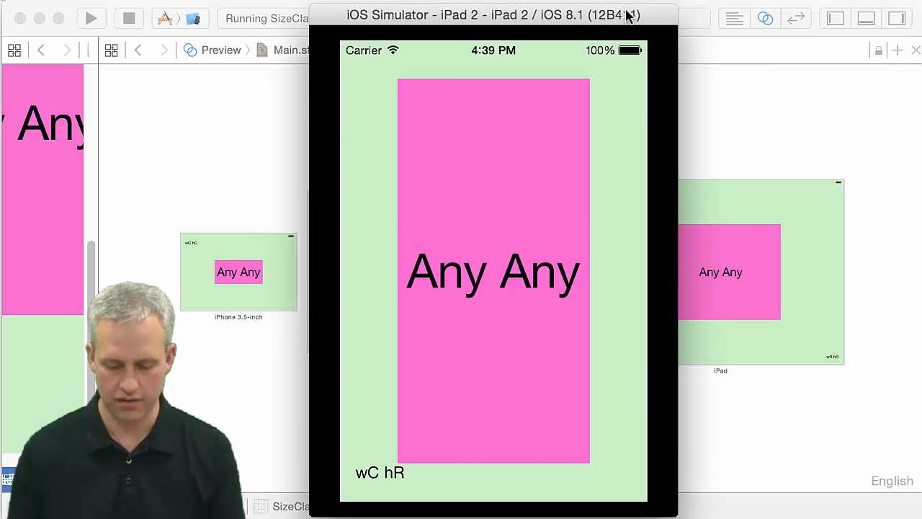
key(super+Left)
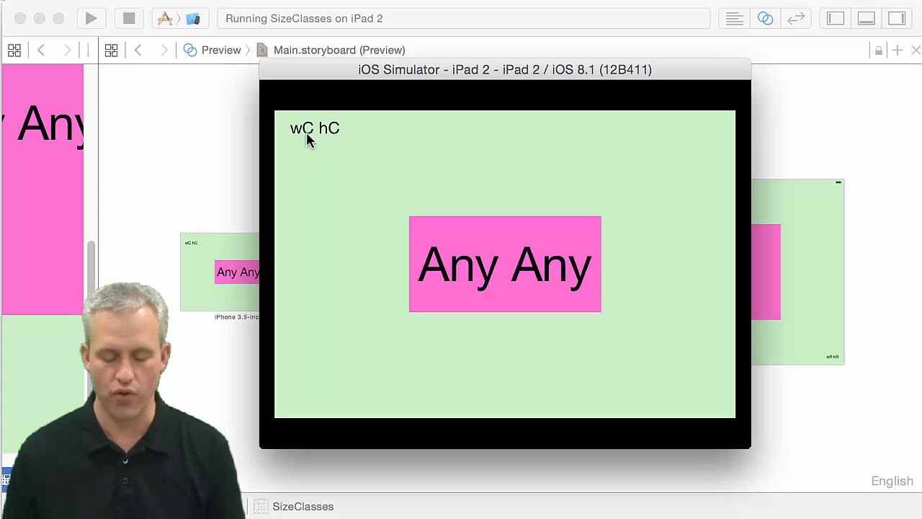
Open the SizeClasses project's general settings in the standard editor and set the target's Devices to Universal.
click(836, 18)
click(836, 18)
click(101, 87)
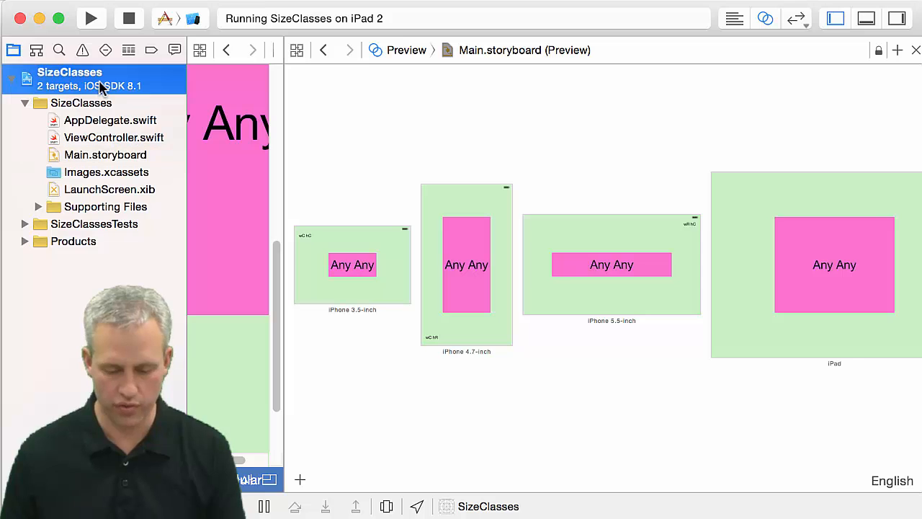
click(744, 18)
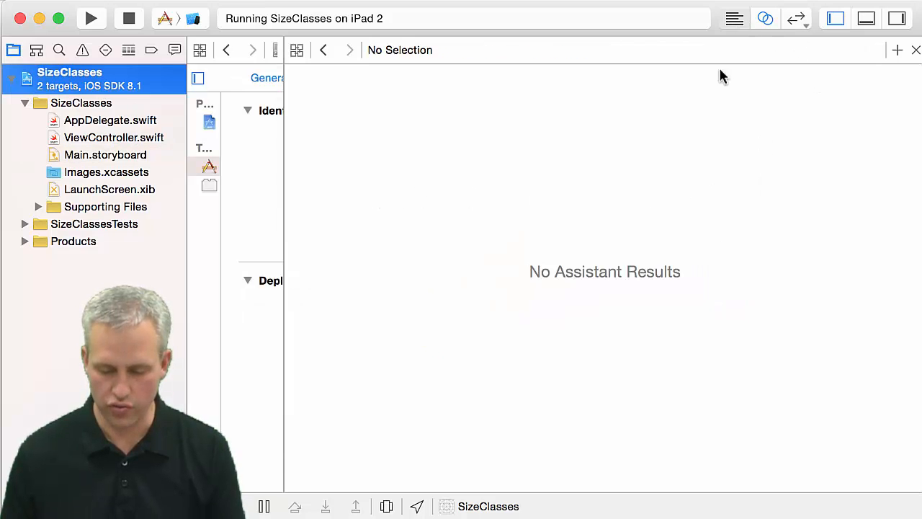
click(711, 360)
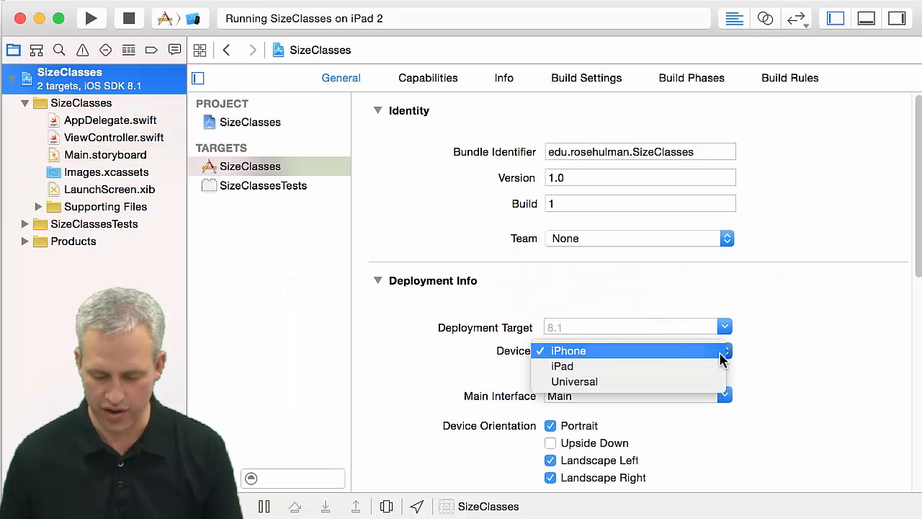
click(679, 380)
Stop and rerun the universal app on the iPad 2 simulator, and rotate it to check the corner label in both orientations.
click(129, 18)
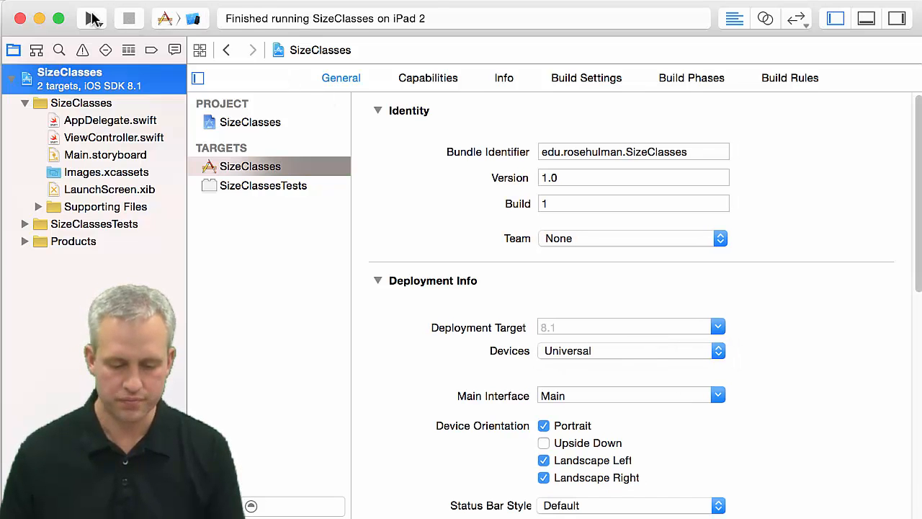
click(91, 18)
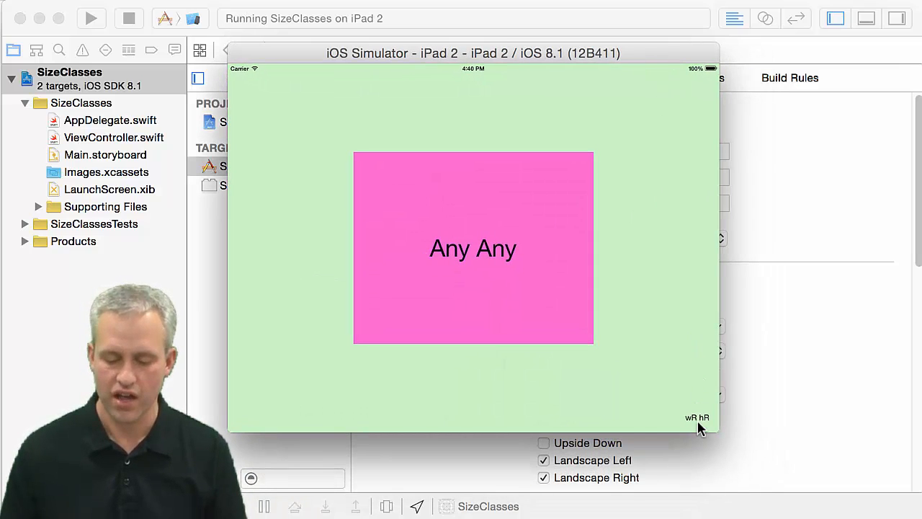
key(super+Left)
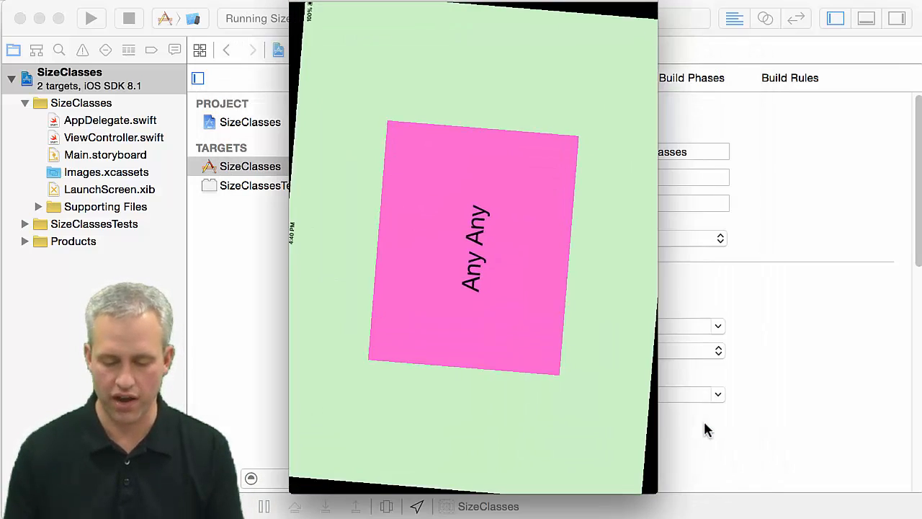